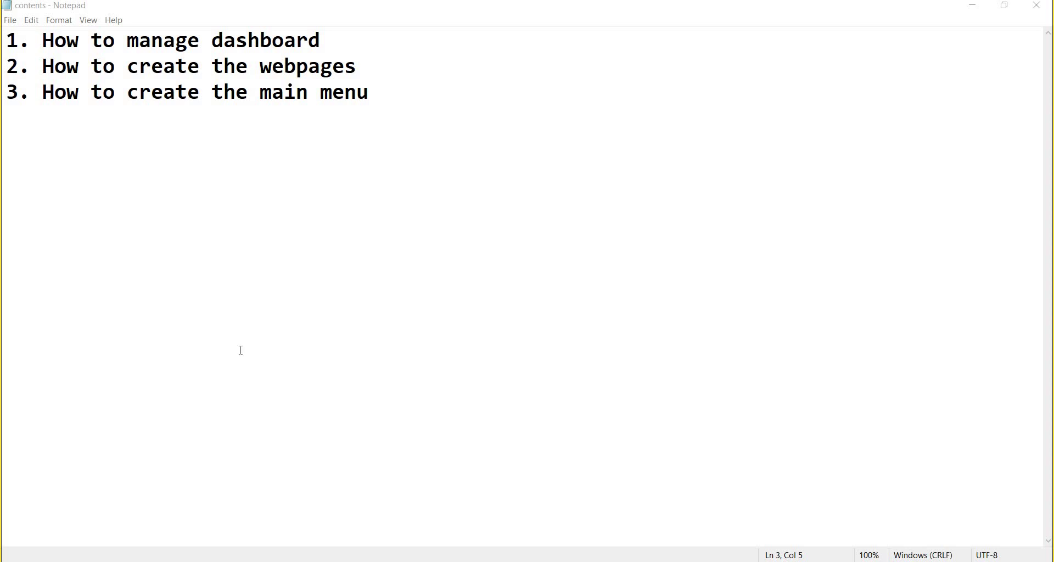
Minimize the Notepad contents notes to reveal the desktop.
{"action": "left_click", "coordinate": [973, 7]}
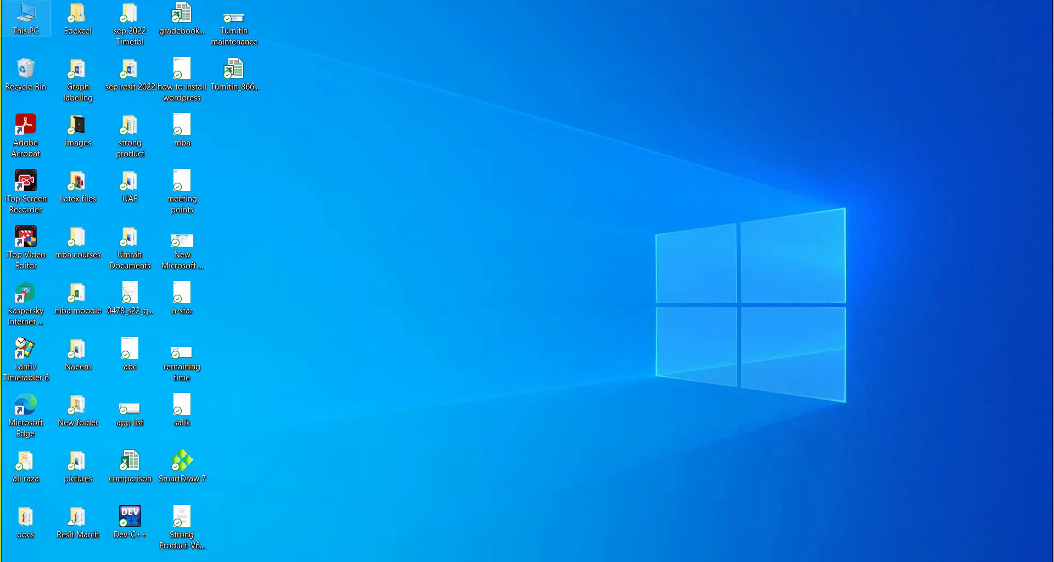
Open the xampp folder on New Volume (E:) from This PC and launch xampp-control.
{"action": "double_click", "coordinate": [25, 21]}
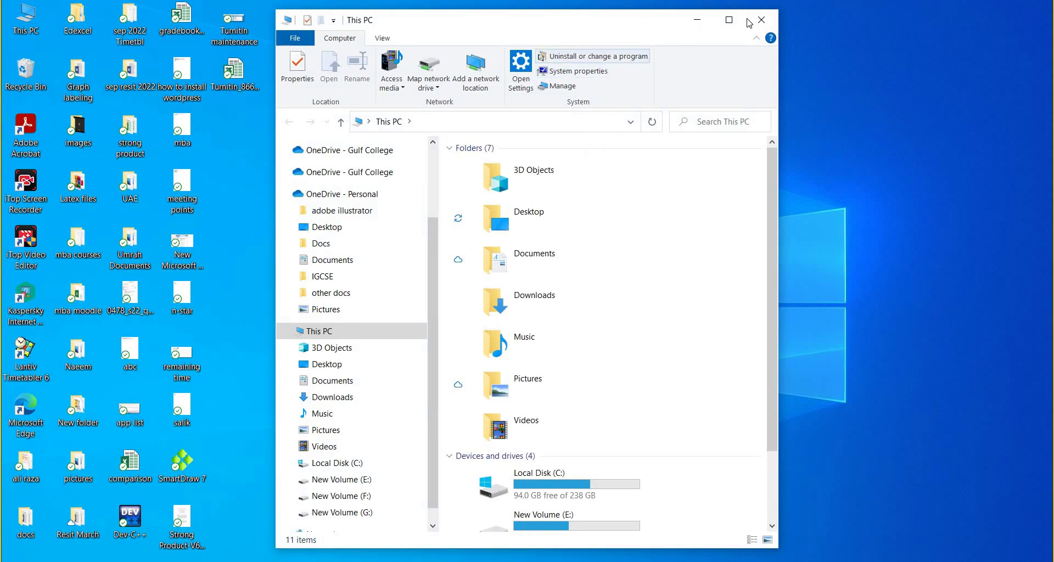
{"action": "left_click", "coordinate": [725, 25]}
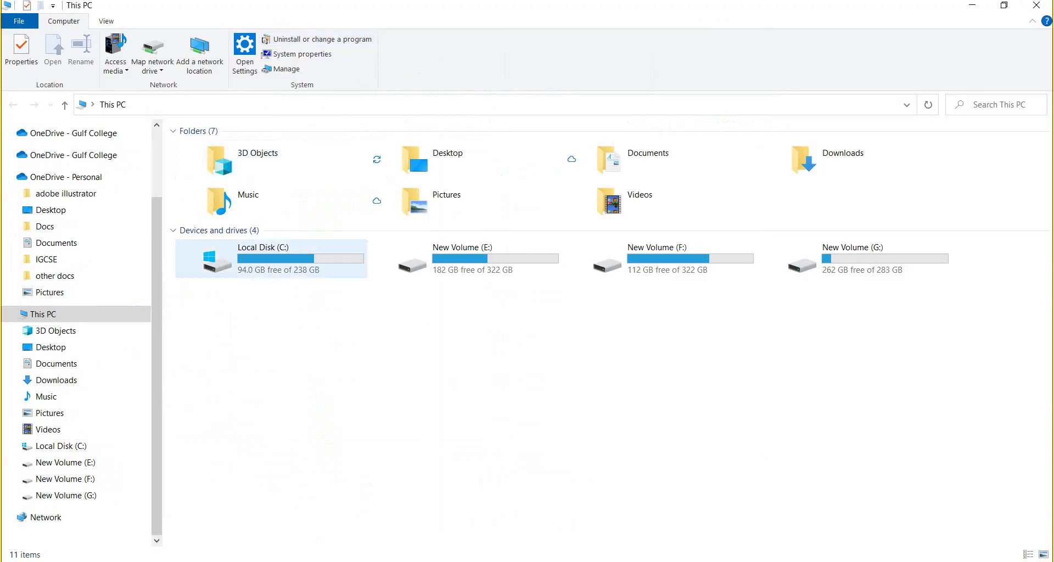
{"action": "left_click", "coordinate": [70, 464]}
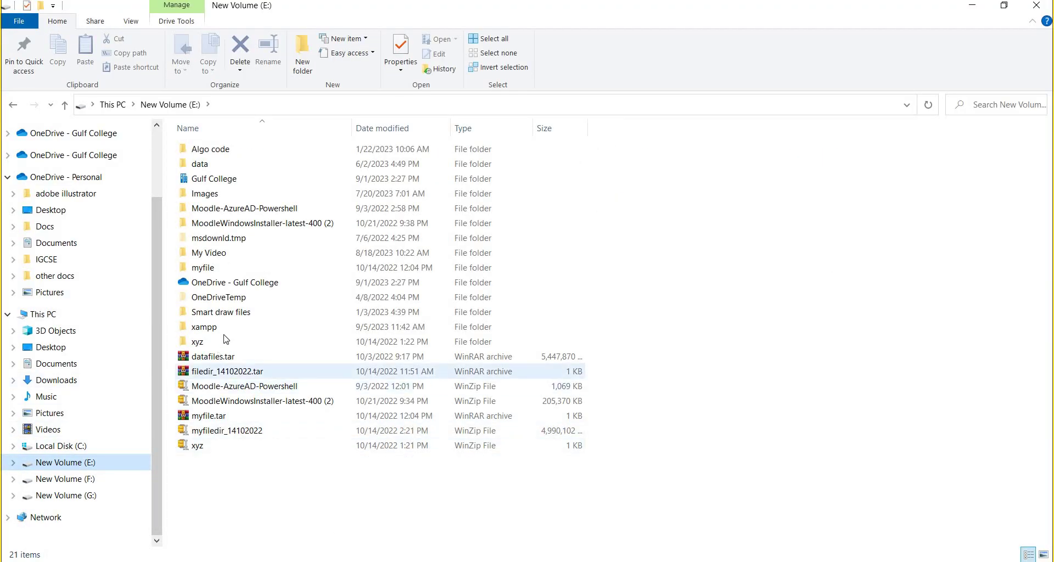
{"action": "left_click", "coordinate": [209, 328]}
{"action": "double_click", "coordinate": [211, 331]}
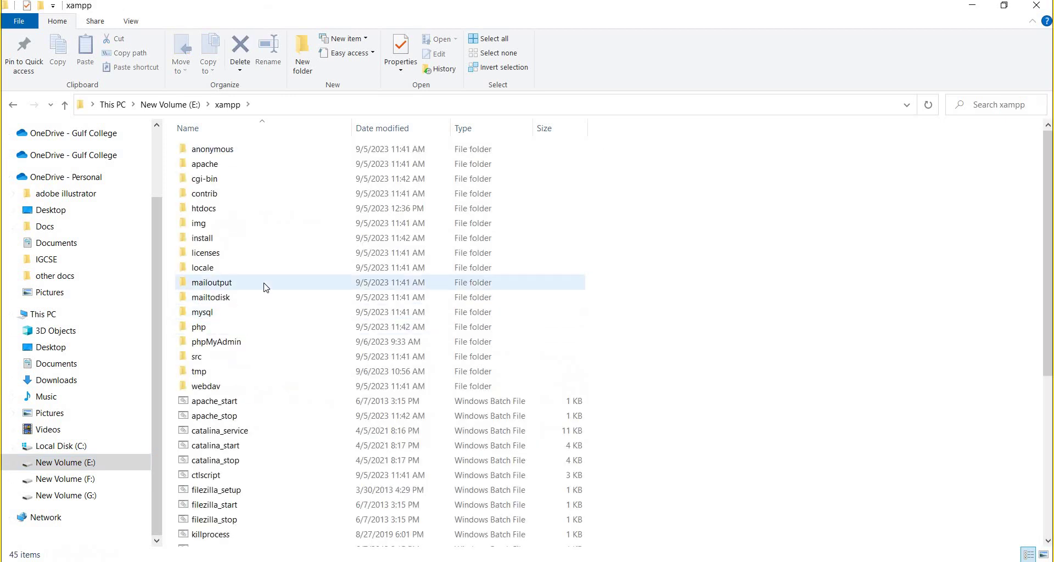
{"action": "scroll", "coordinate": [263, 283], "scroll_direction": "down", "scroll_amount": 6}
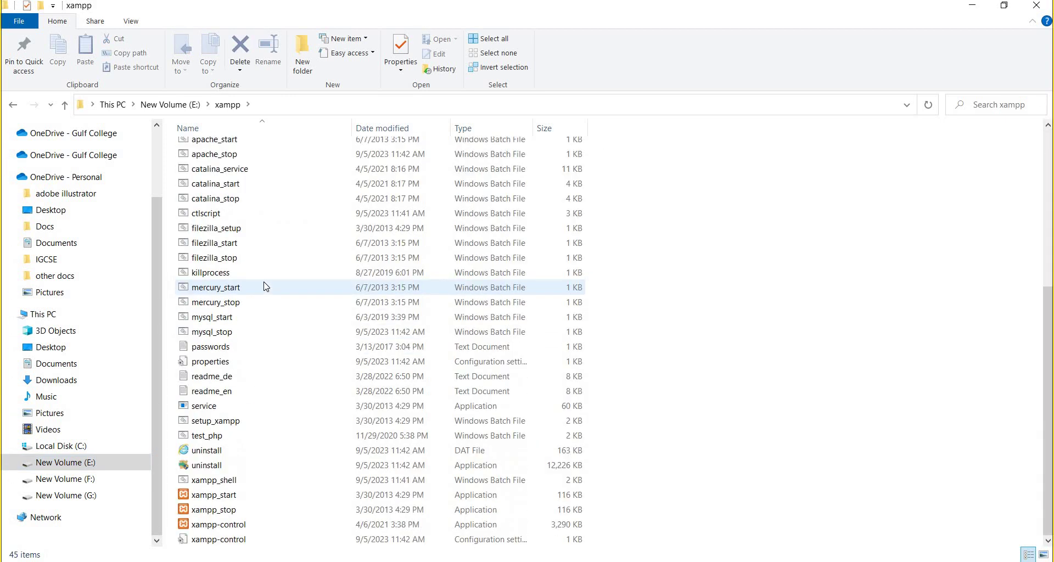
{"action": "double_click", "coordinate": [205, 527]}
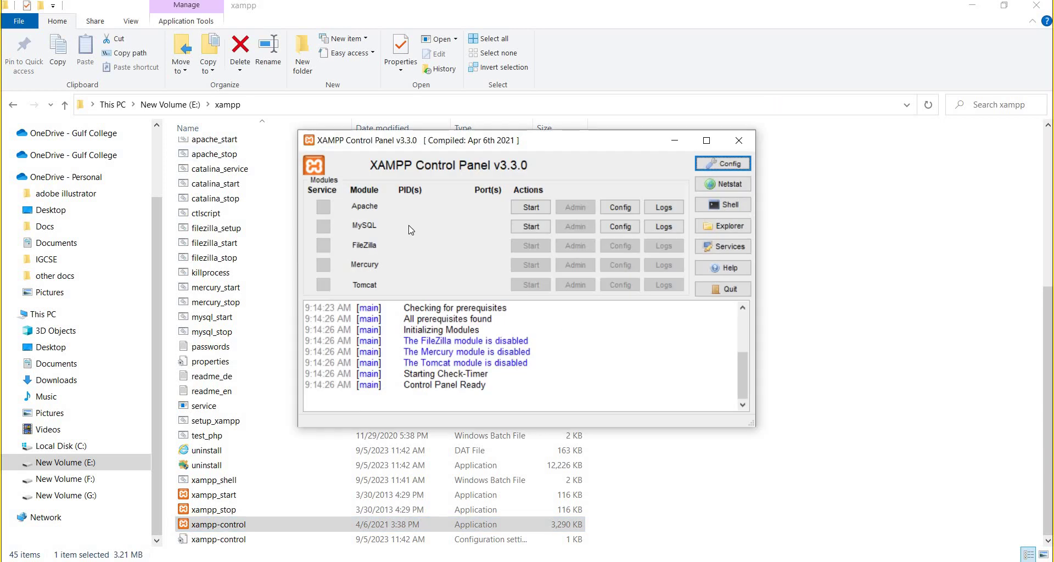
Start the Apache and MySQL modules in XAMPP Control Panel.
{"action": "left_click", "coordinate": [531, 211]}
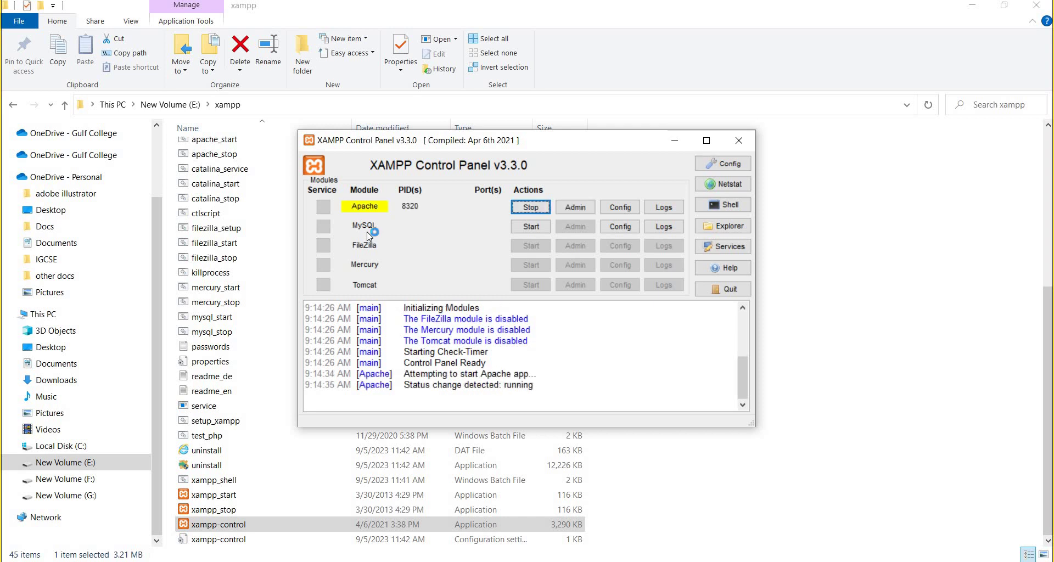
{"action": "left_click", "coordinate": [530, 228]}
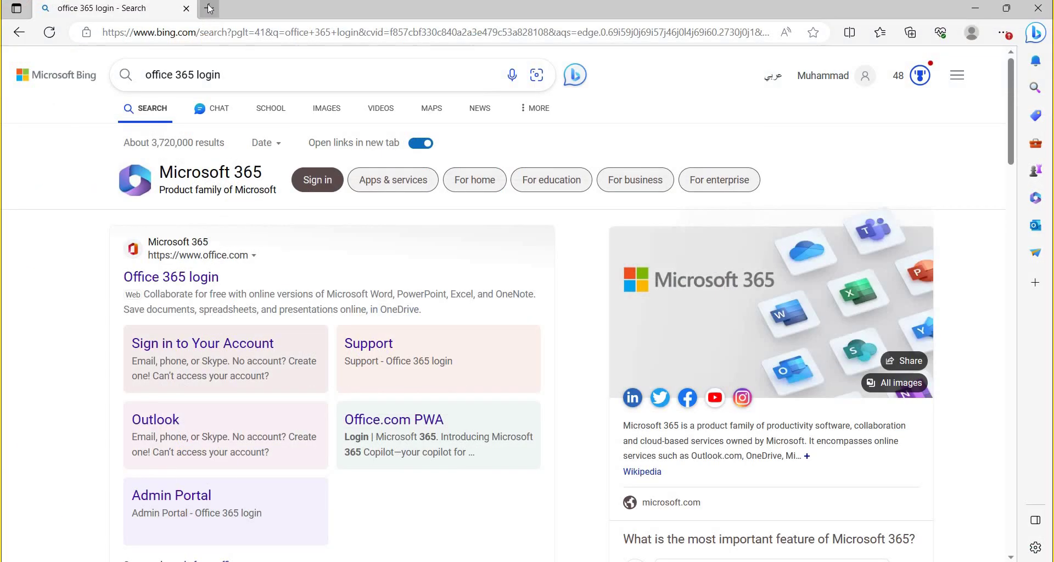
Load localhost in a new Edge tab, then return to the xampp folder window.
{"action": "left_click", "coordinate": [208, 8]}
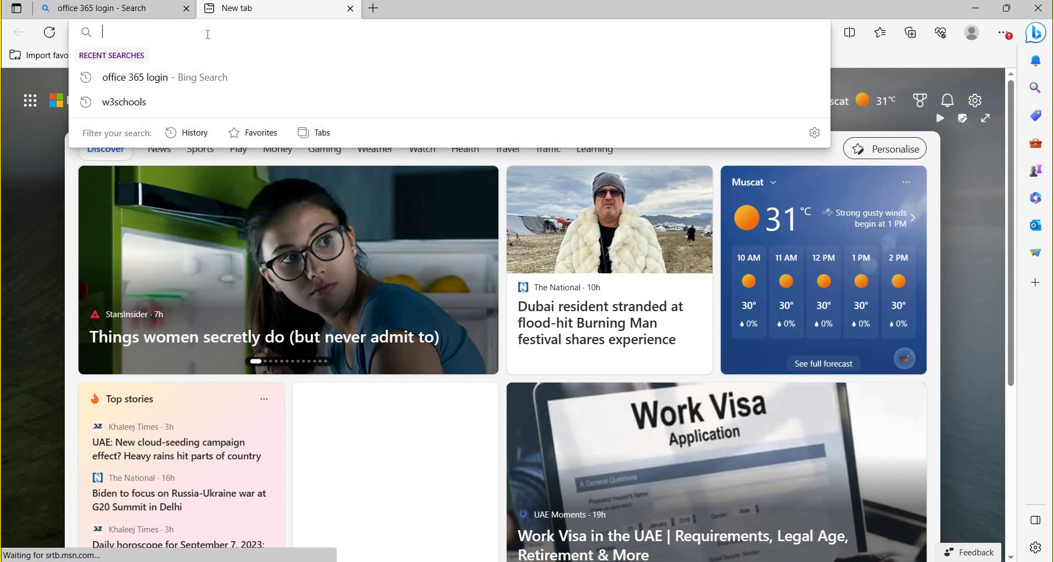
{"action": "type", "text": "localhost"}
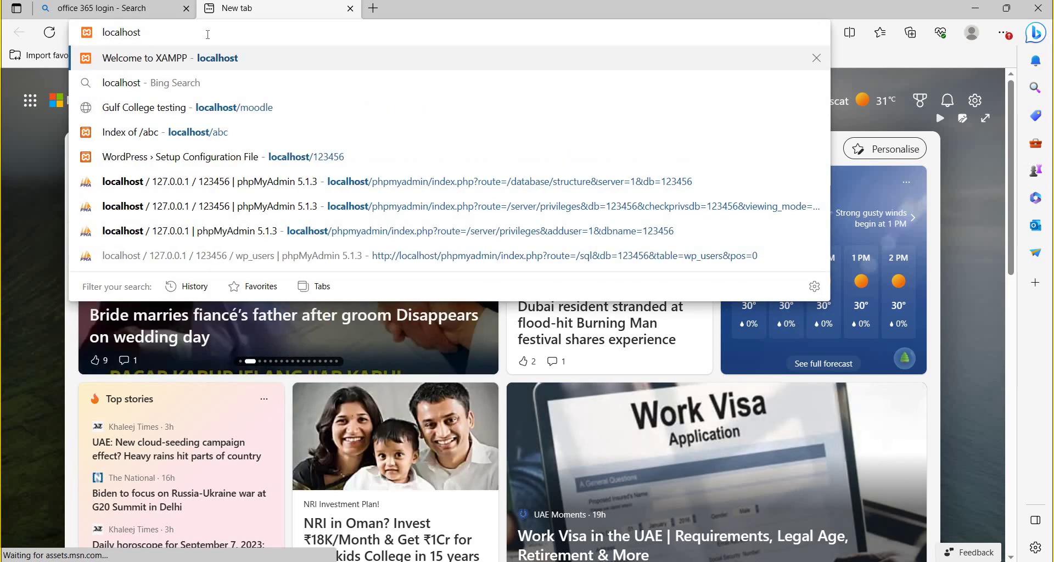
{"action": "key", "text": "Return"}
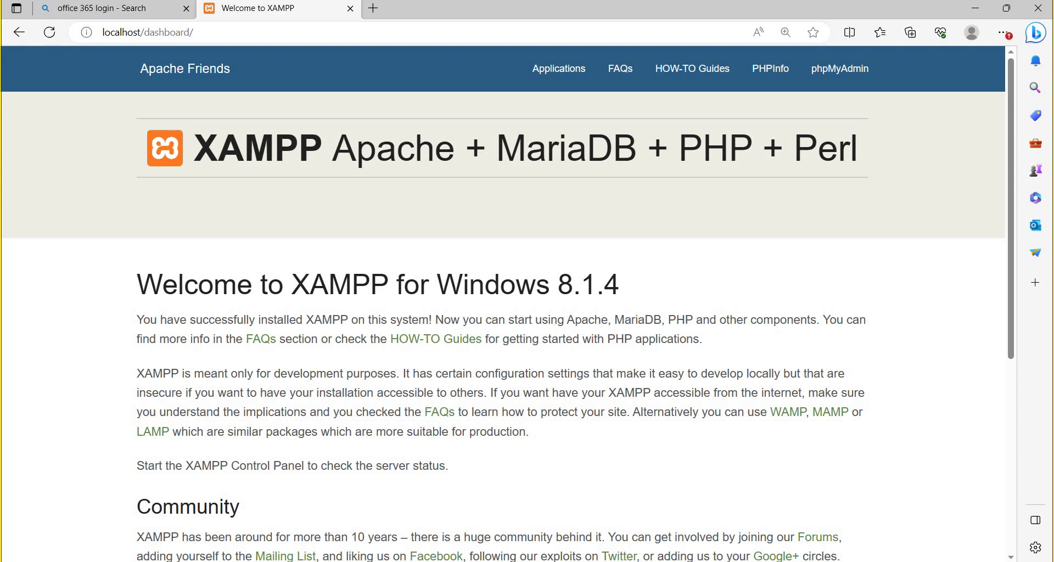
{"action": "left_click", "coordinate": [256, 514]}
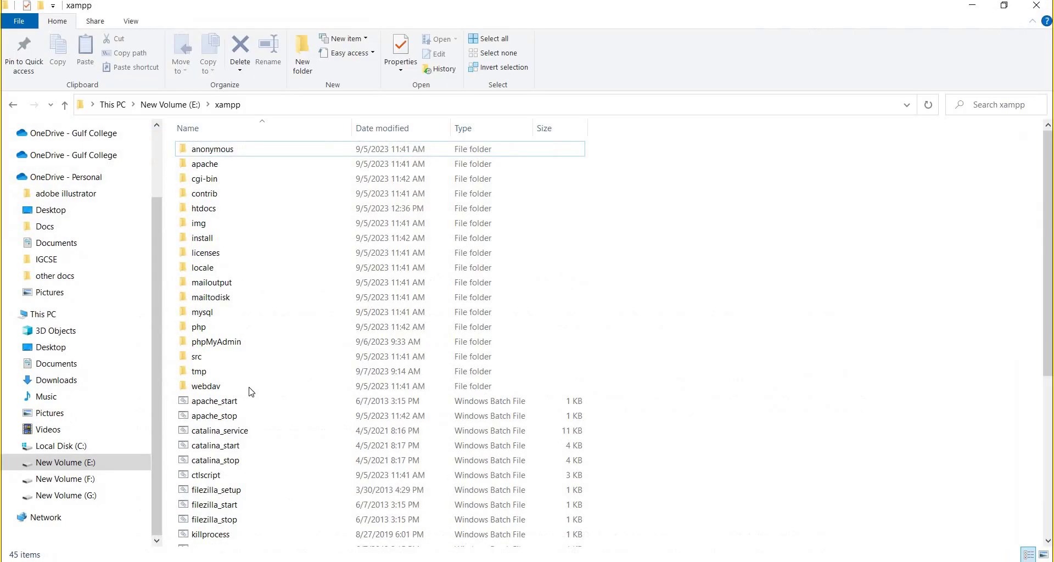
Open htdocs to locate the 123456 site folder, then switch back to Edge.
{"action": "double_click", "coordinate": [210, 214]}
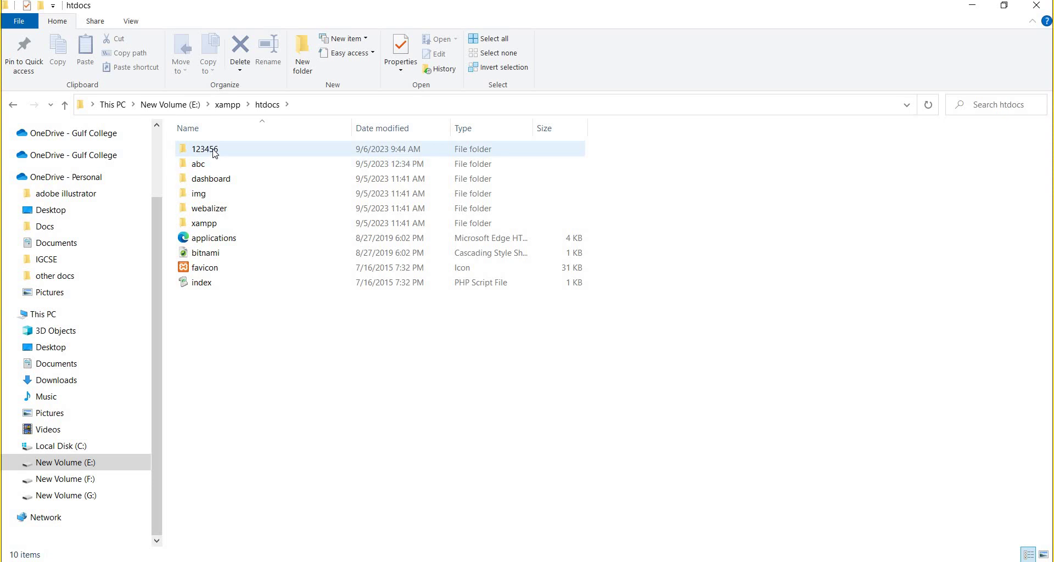
{"action": "mouse_move", "coordinate": [213, 153]}
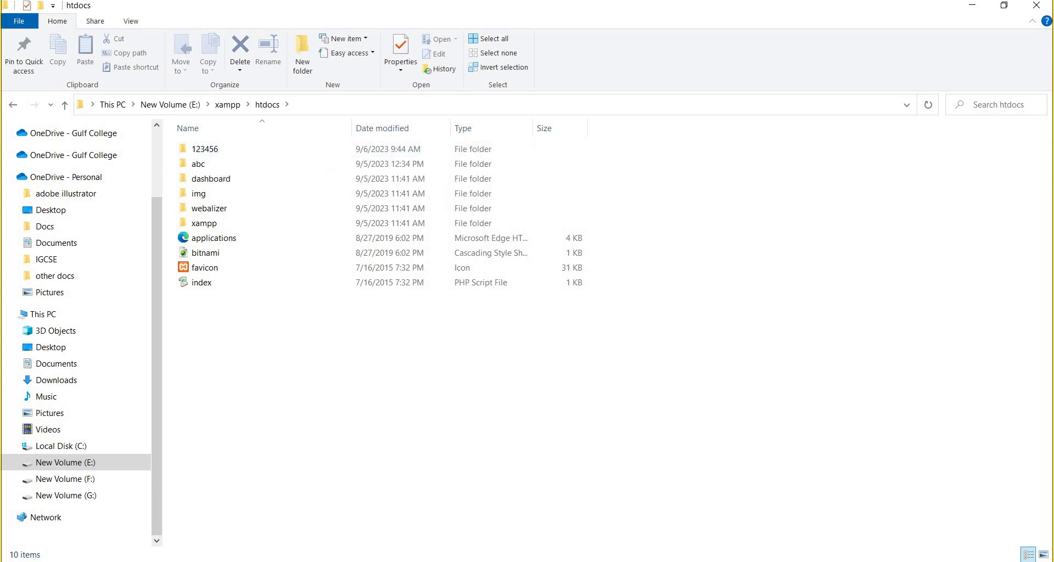
{"action": "key", "text": "alt+Tab"}
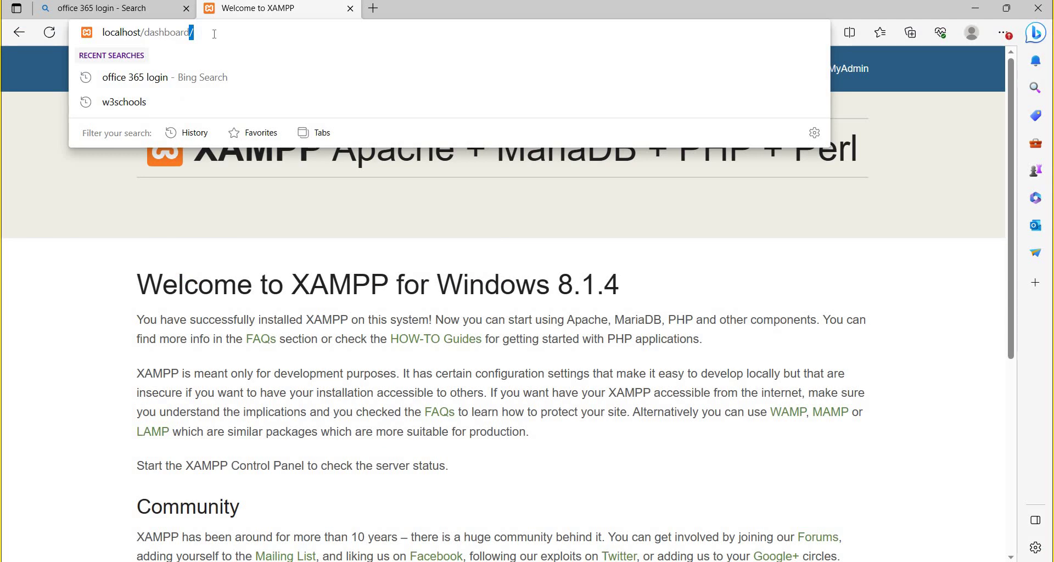
Load the E-Commerce Site at localhost/123456 and browse its front page and admin bar.
{"action": "key", "text": "BackSpace"}
{"action": "key", "text": "BackSpace"}
{"action": "key", "text": "BackSpace"}
{"action": "key", "text": "BackSpace"}
{"action": "key", "text": "BackSpace"}
{"action": "key", "text": "BackSpace"}
{"action": "key", "text": "BackSpace"}
{"action": "key", "text": "BackSpace"}
{"action": "key", "text": "BackSpace"}
{"action": "key", "text": "BackSpace"}
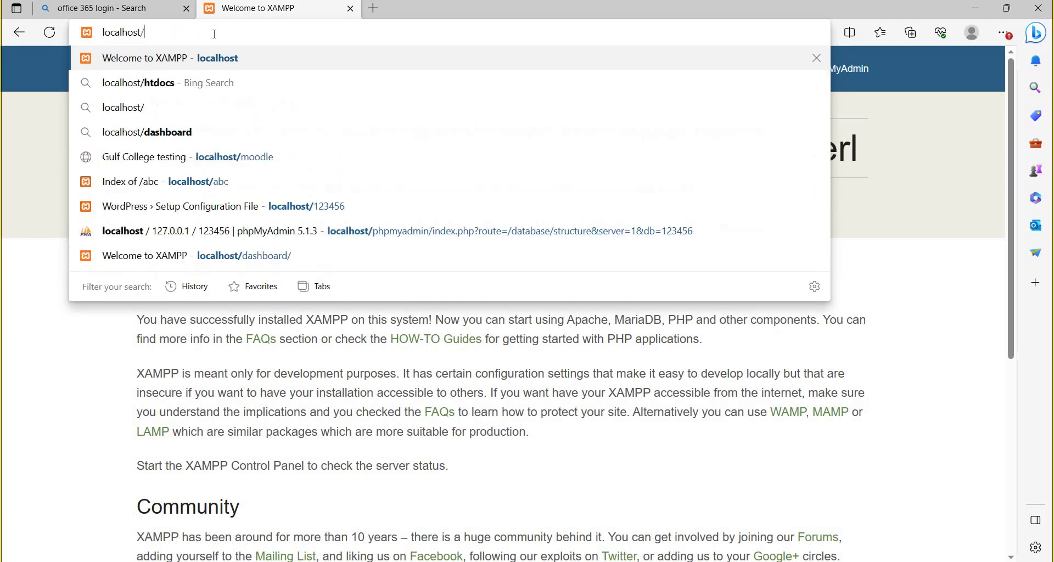
{"action": "type", "text": "12345"}
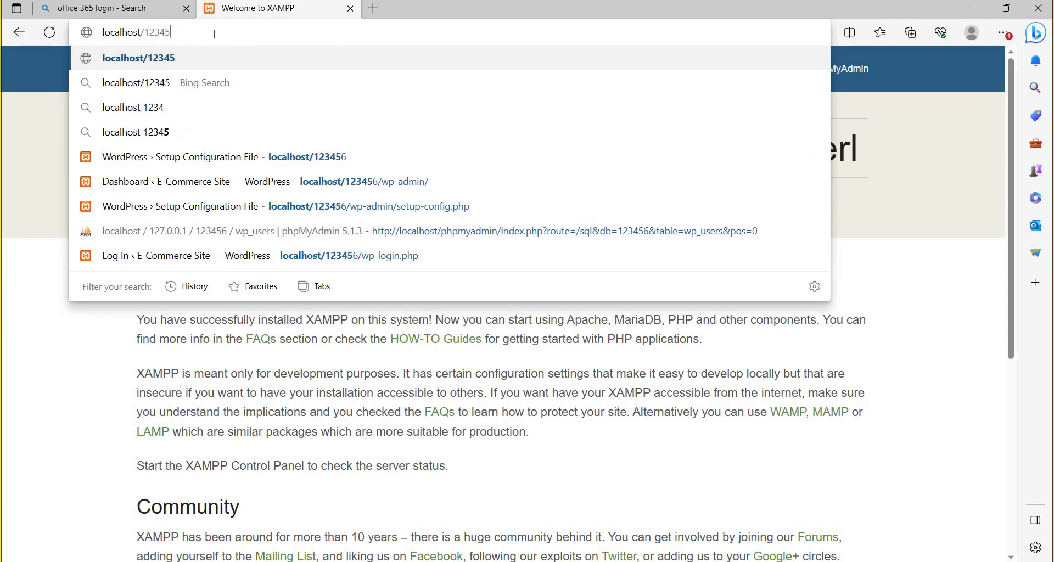
{"action": "type", "text": "6"}
{"action": "key", "text": "Return"}
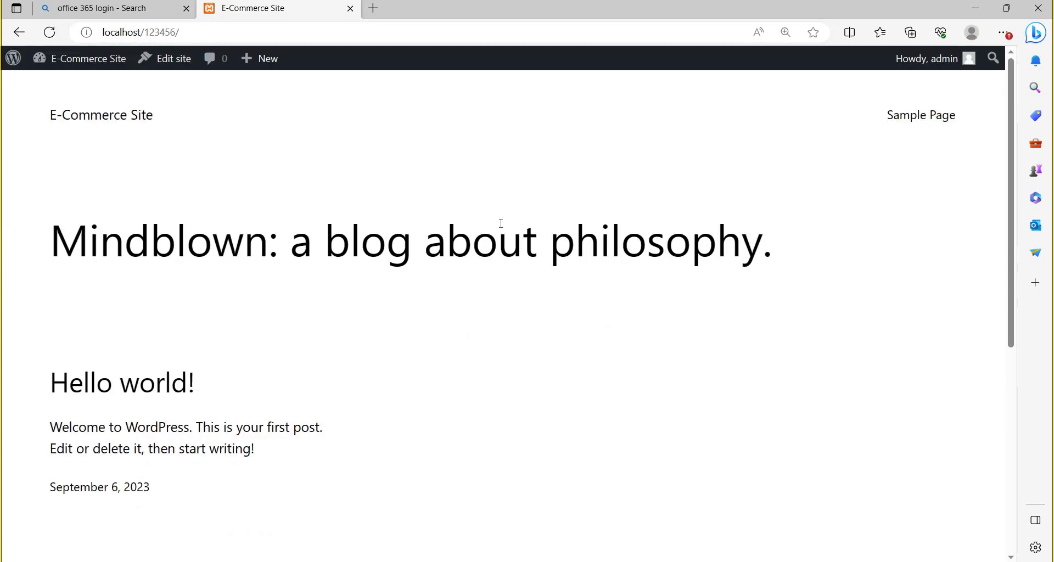
{"action": "scroll", "coordinate": [472, 179], "scroll_direction": "down", "scroll_amount": 6}
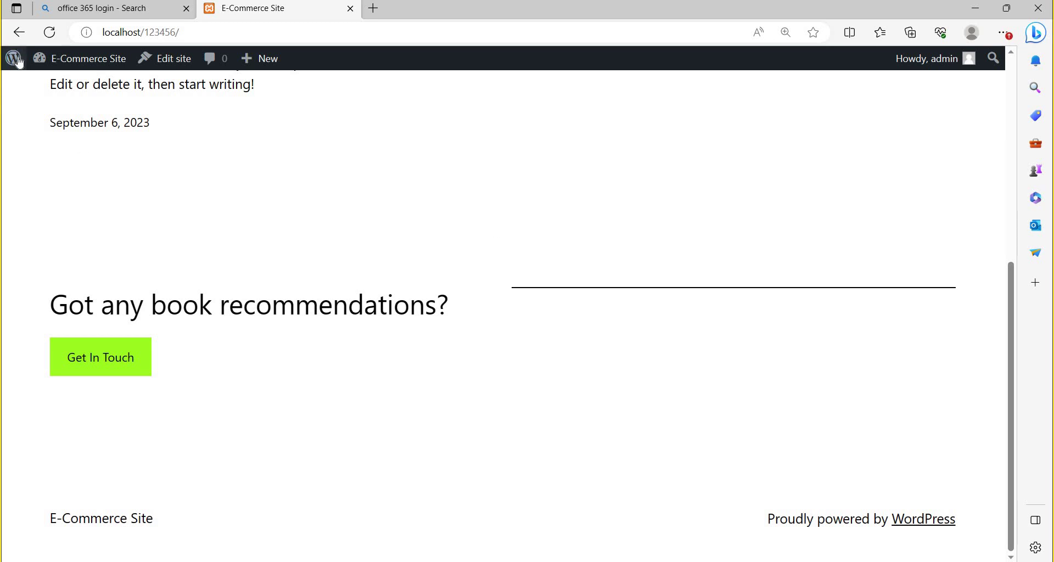
{"action": "mouse_move", "coordinate": [12, 61]}
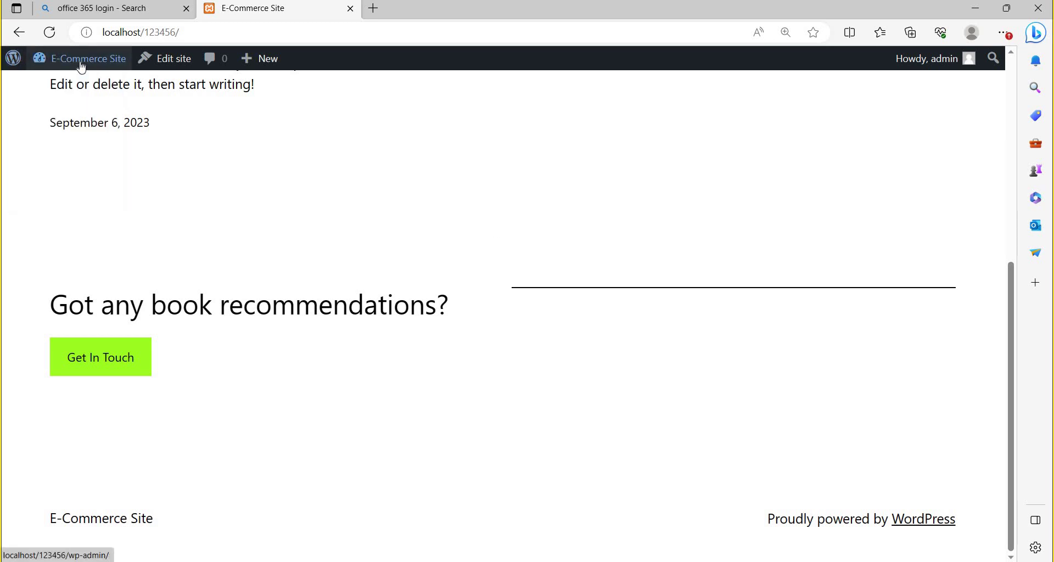
{"action": "mouse_move", "coordinate": [80, 63]}
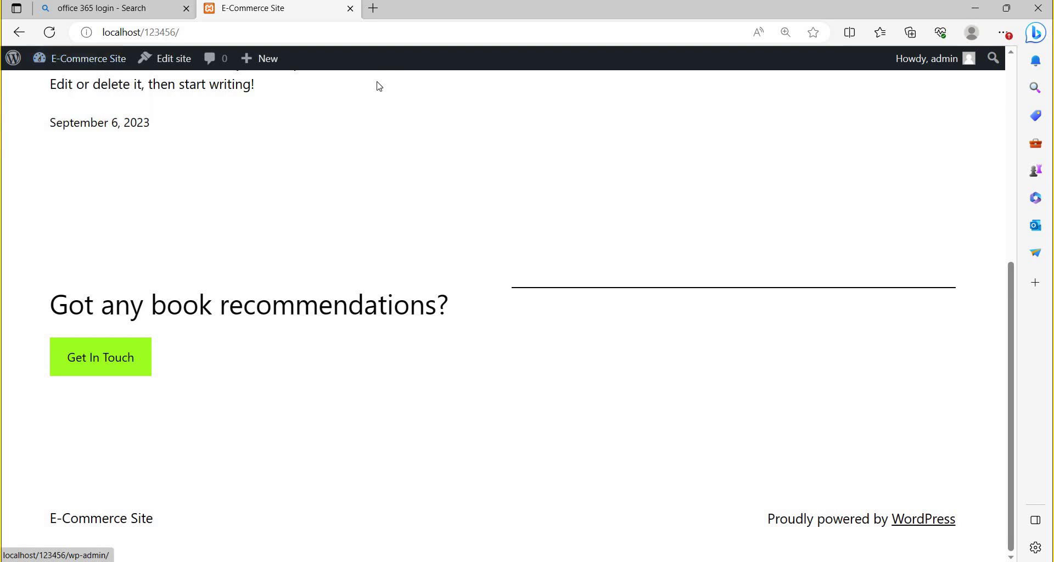
{"action": "left_click", "coordinate": [378, 12]}
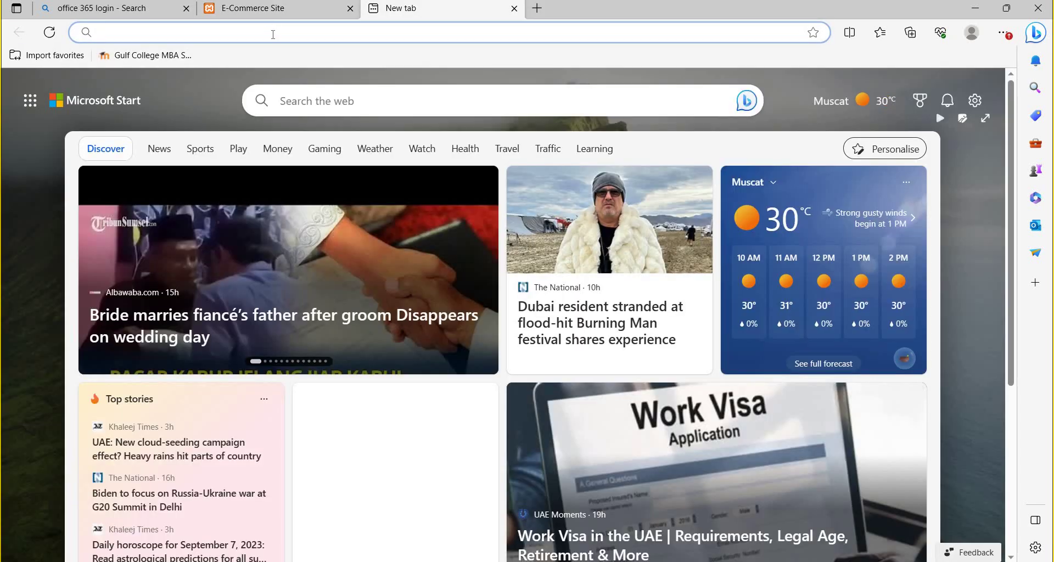
Load localhost/123456 in the new browser tab.
{"action": "left_click", "coordinate": [273, 34]}
{"action": "type", "text": "localhost/"}
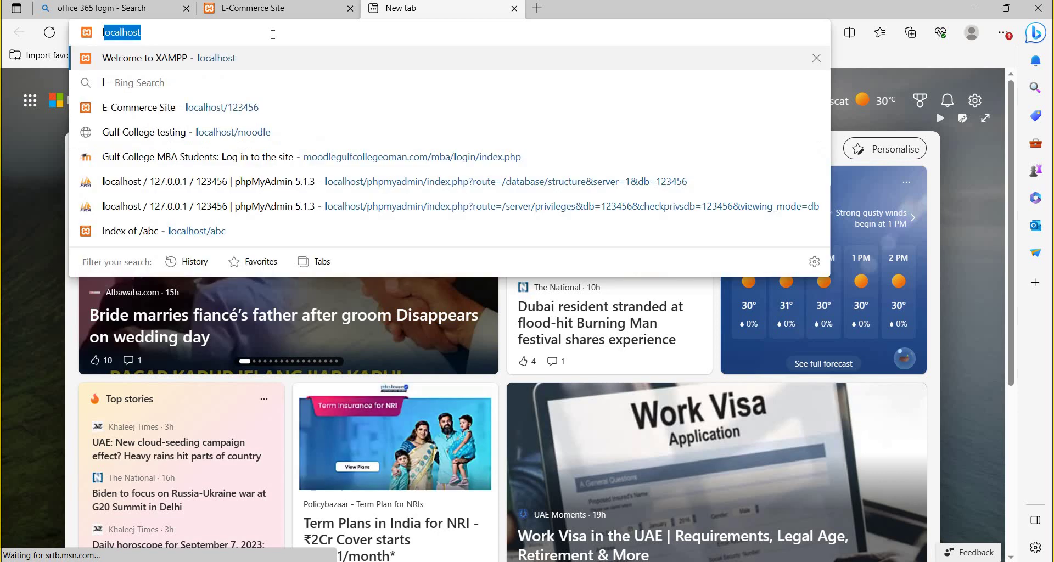
{"action": "type", "text": "123456"}
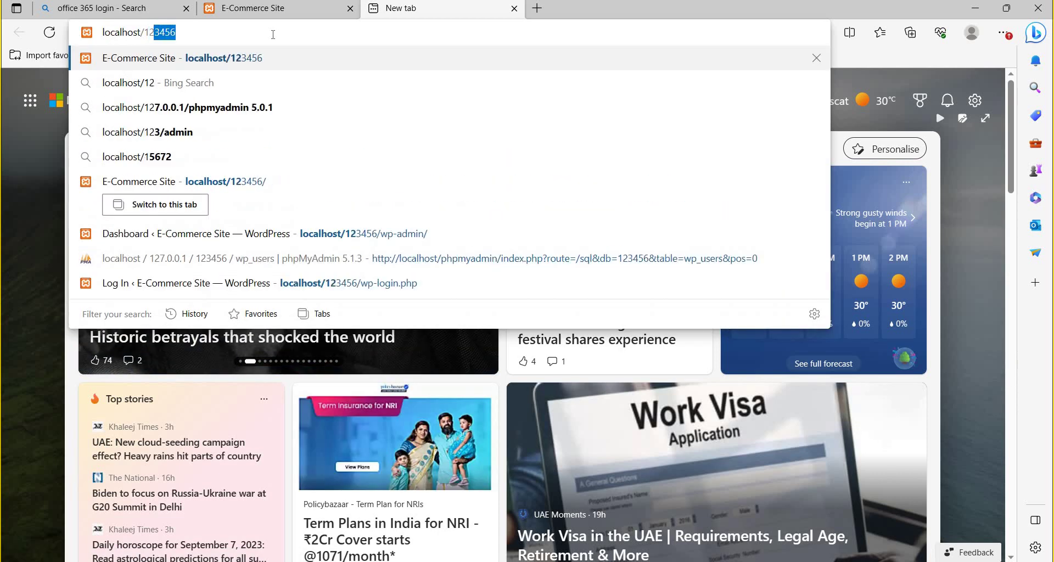
{"action": "key", "text": "Return"}
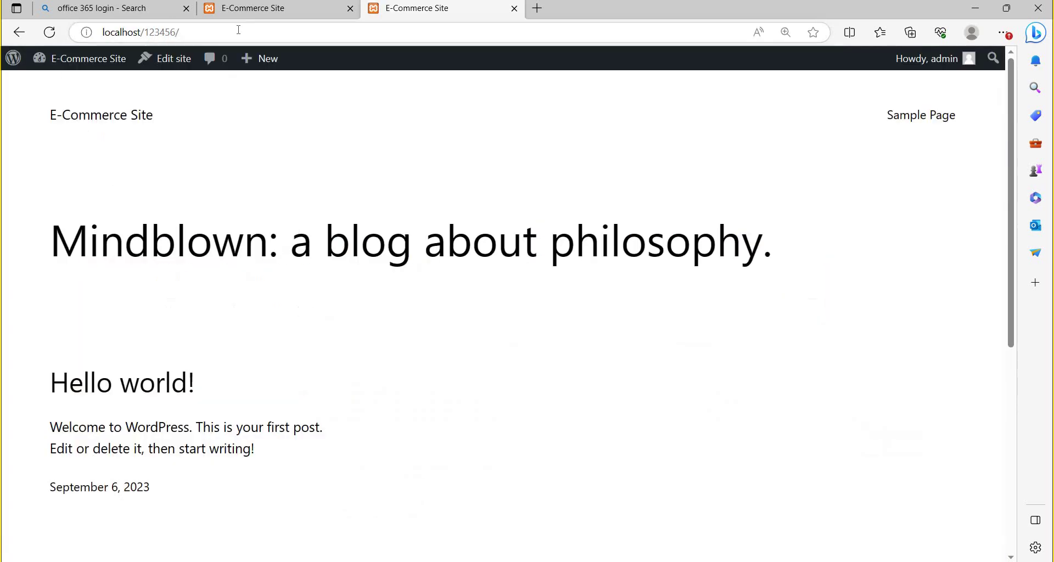
Open the WordPress admin at localhost/123456/wp-admin, then bring Notepad forward.
{"action": "left_click", "coordinate": [238, 31]}
{"action": "left_click", "coordinate": [239, 31]}
{"action": "type", "text": "w"}
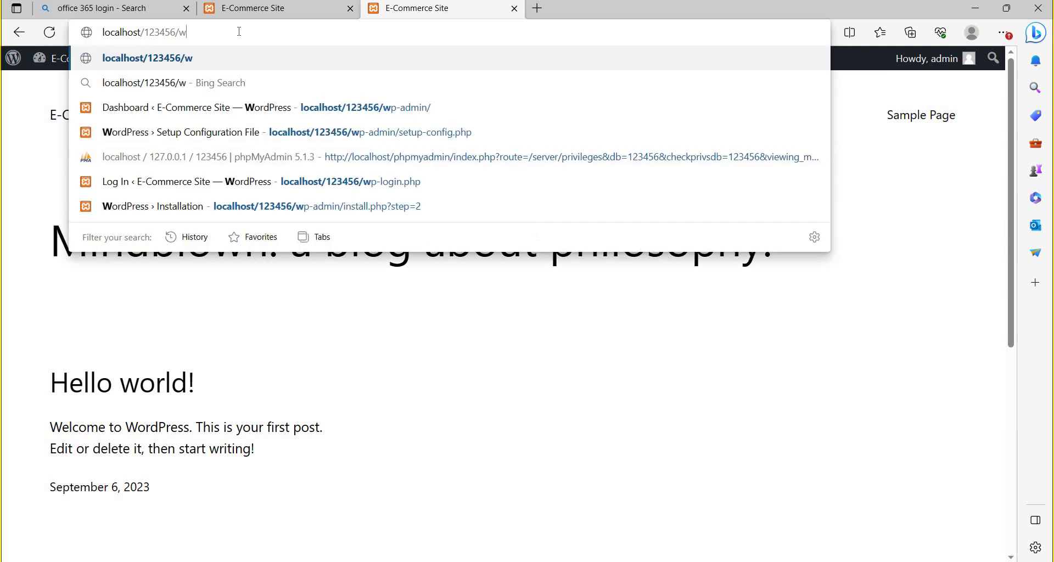
{"action": "type", "text": "p-admin"}
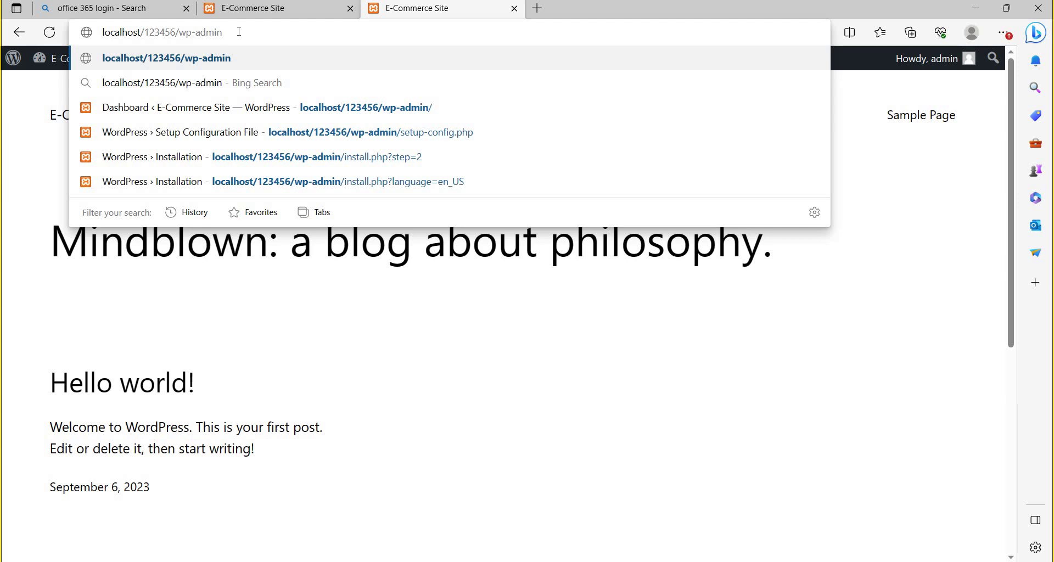
{"action": "key", "text": "Return"}
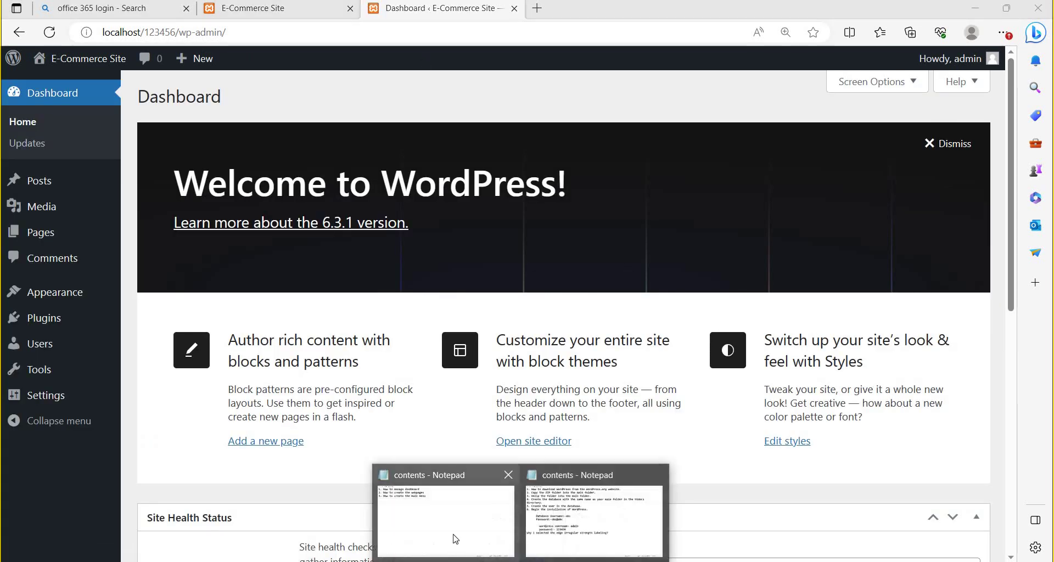
{"action": "left_click", "coordinate": [459, 541]}
Add the line localhost/123456/wp-admin below the three topics in the Notepad notes.
{"action": "left_click", "coordinate": [414, 112]}
{"action": "key", "text": "Return"}
{"action": "key", "text": "Return"}
{"action": "type", "text": "localhost/"}
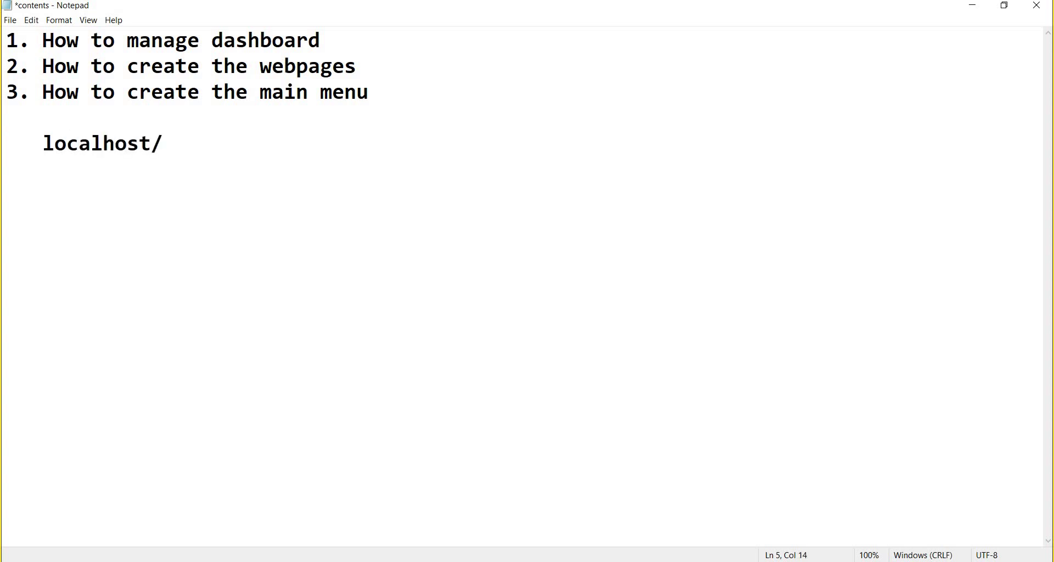
{"action": "type", "text": "123456"}
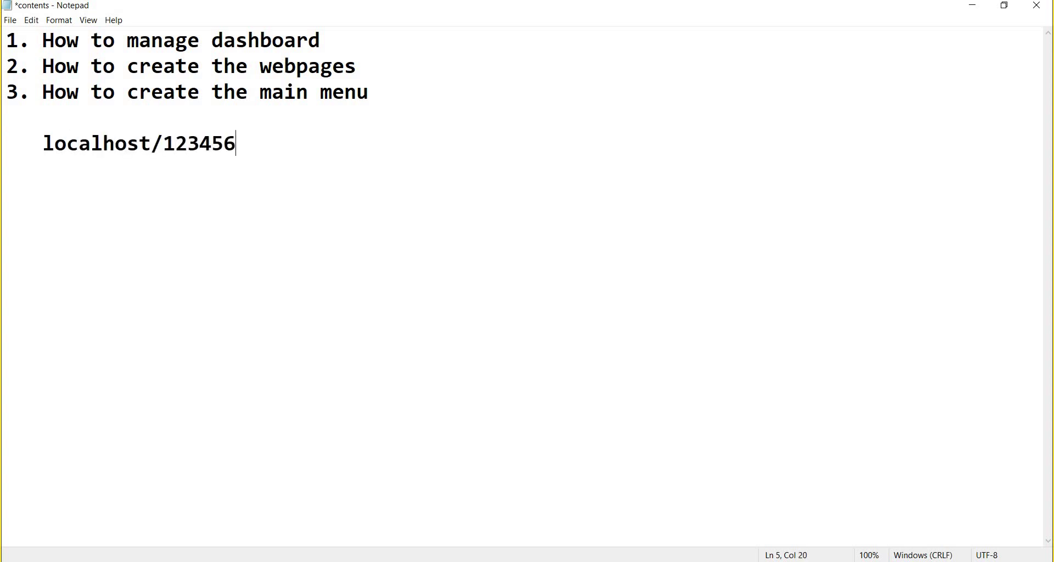
{"action": "type", "text": "/wp-admin"}
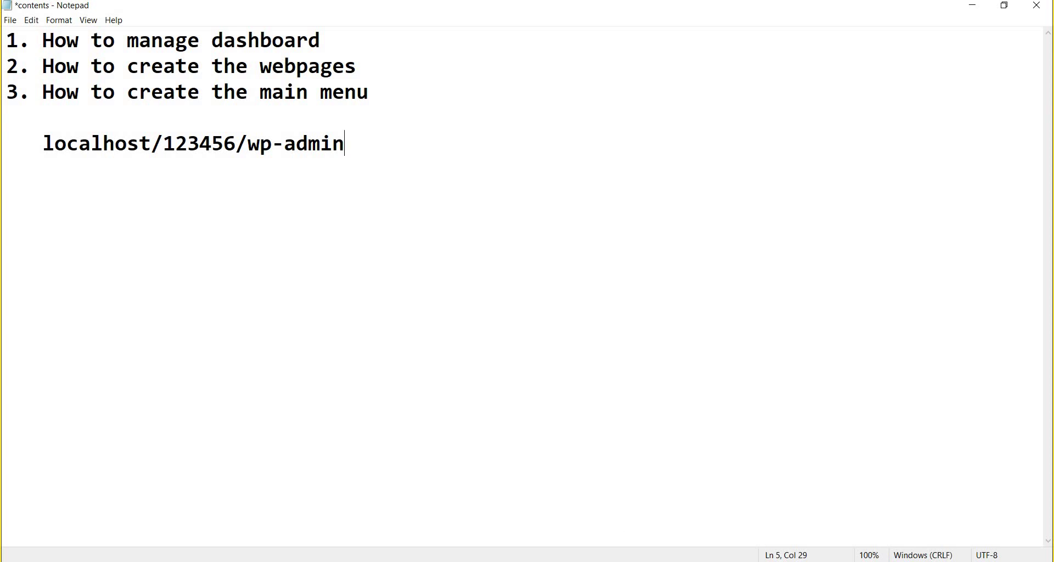
{"action": "key", "text": "alt+Tab"}
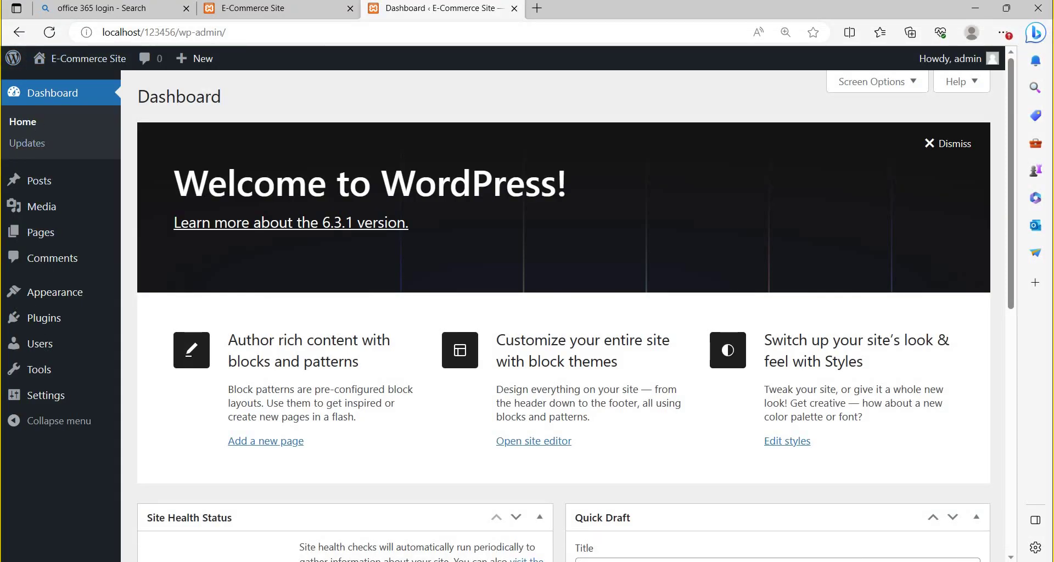
Open the Dashboard from the site tab's admin-bar menu and close the duplicate dashboard tab.
{"action": "left_click", "coordinate": [269, 11]}
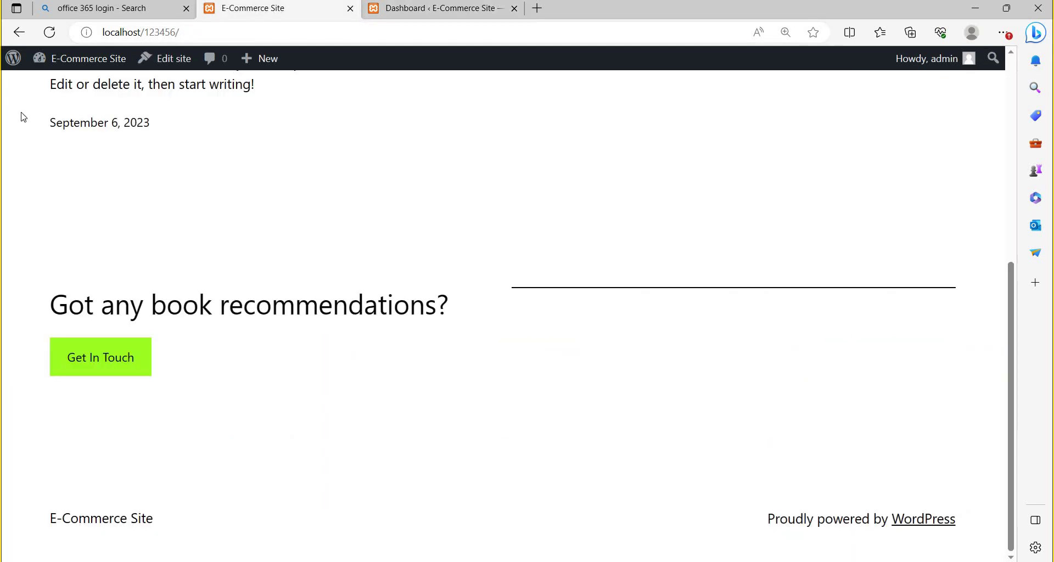
{"action": "mouse_move", "coordinate": [77, 59]}
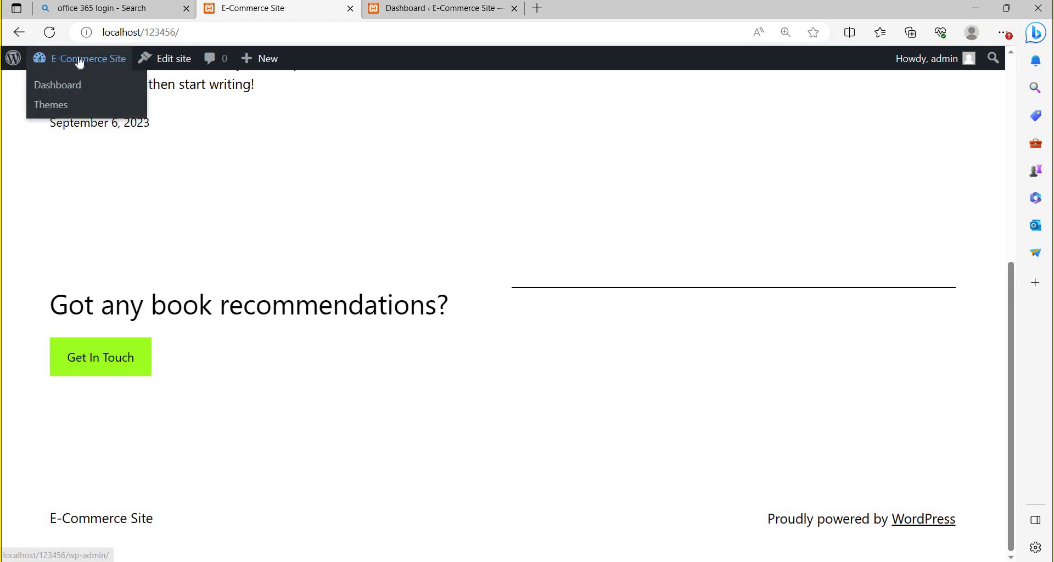
{"action": "left_click", "coordinate": [61, 91]}
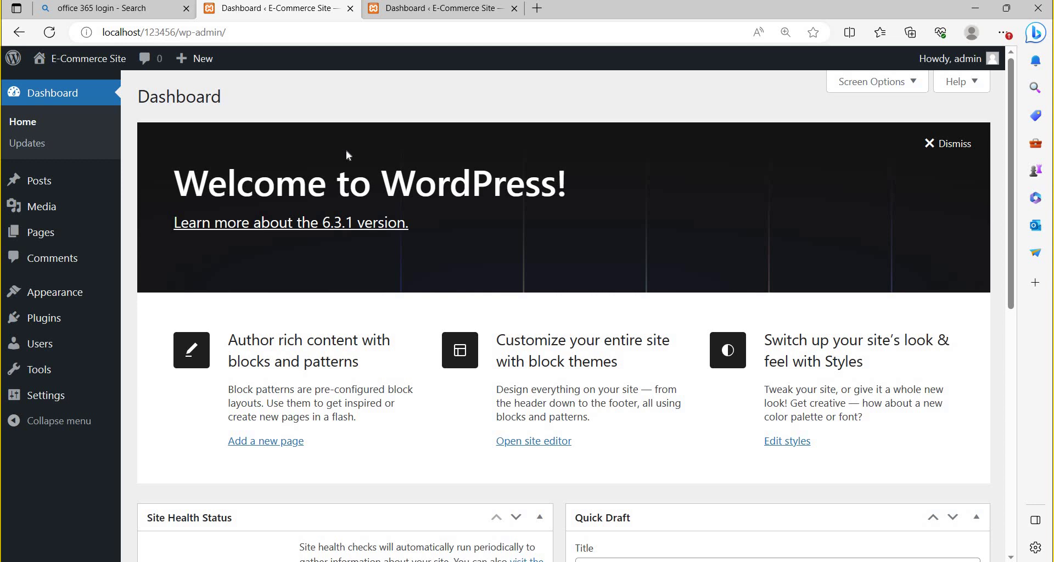
{"action": "left_click", "coordinate": [515, 12]}
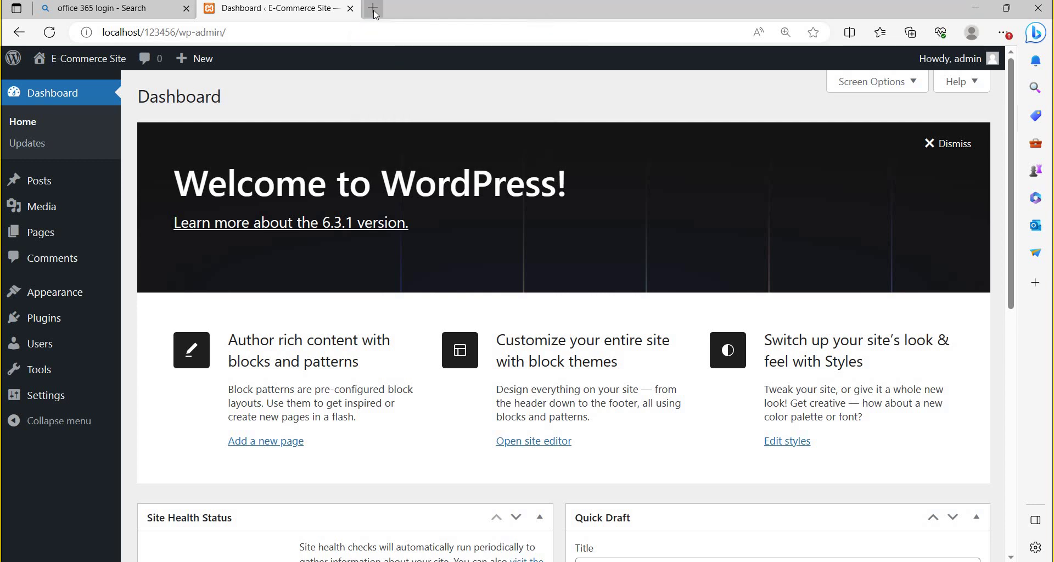
{"action": "left_click", "coordinate": [373, 8]}
Enter localhost/123456 in the new tab's address bar using the localhost autocomplete.
{"action": "left_click", "coordinate": [361, 34]}
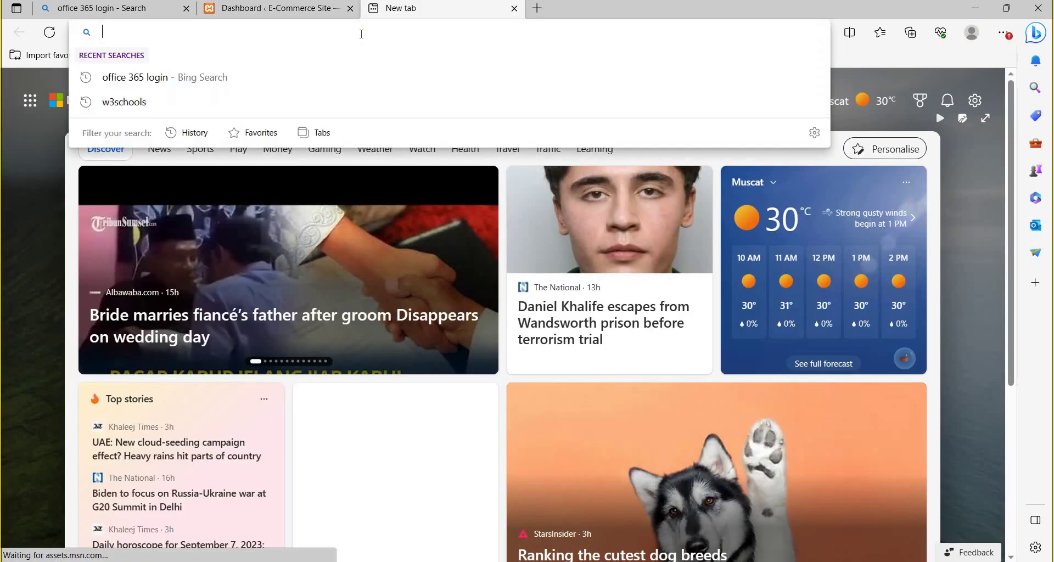
{"action": "type", "text": "lo"}
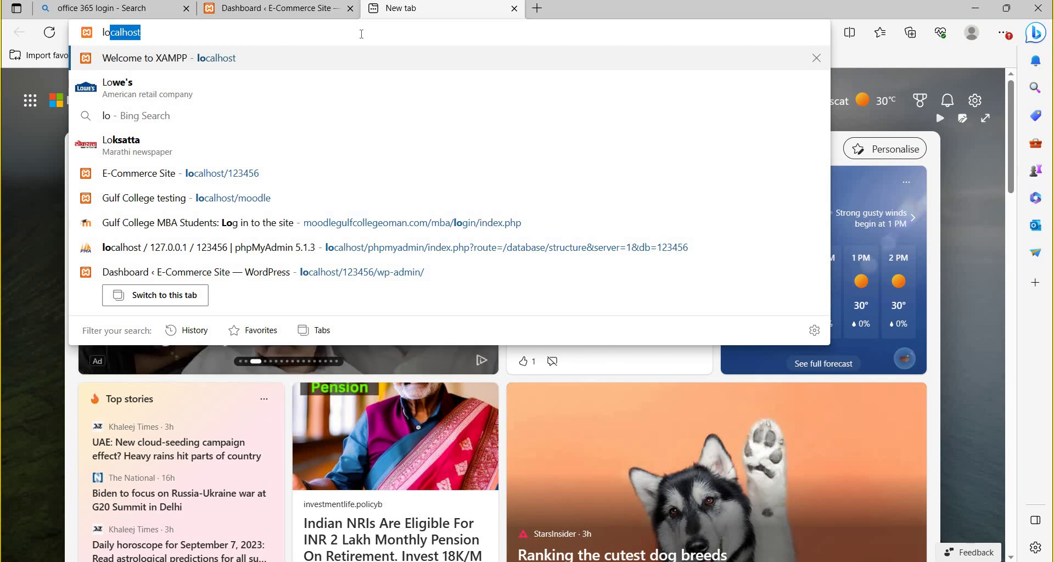
{"action": "key", "text": "Right"}
{"action": "type", "text": "/"}
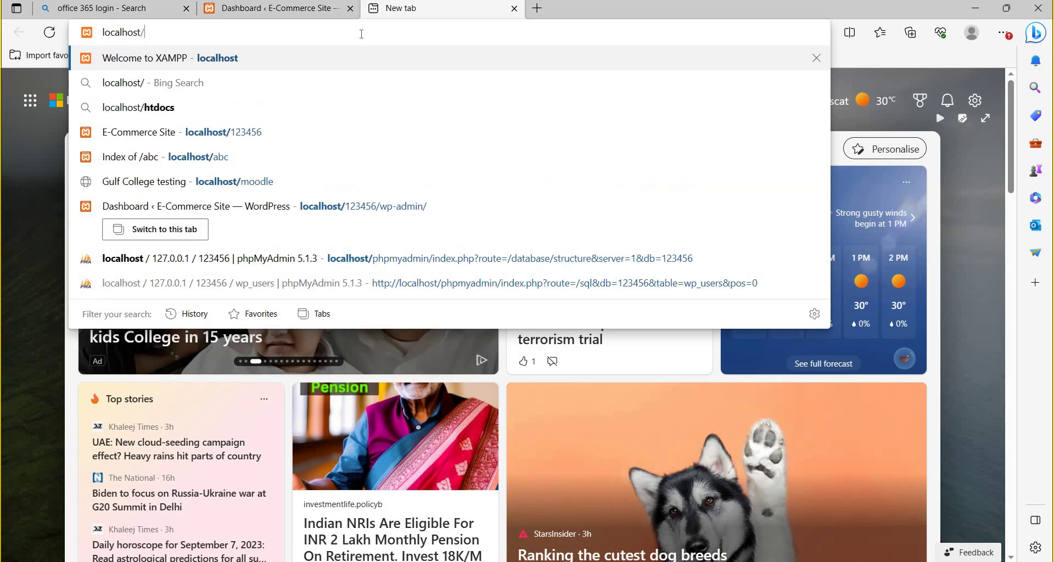
{"action": "type", "text": "123456"}
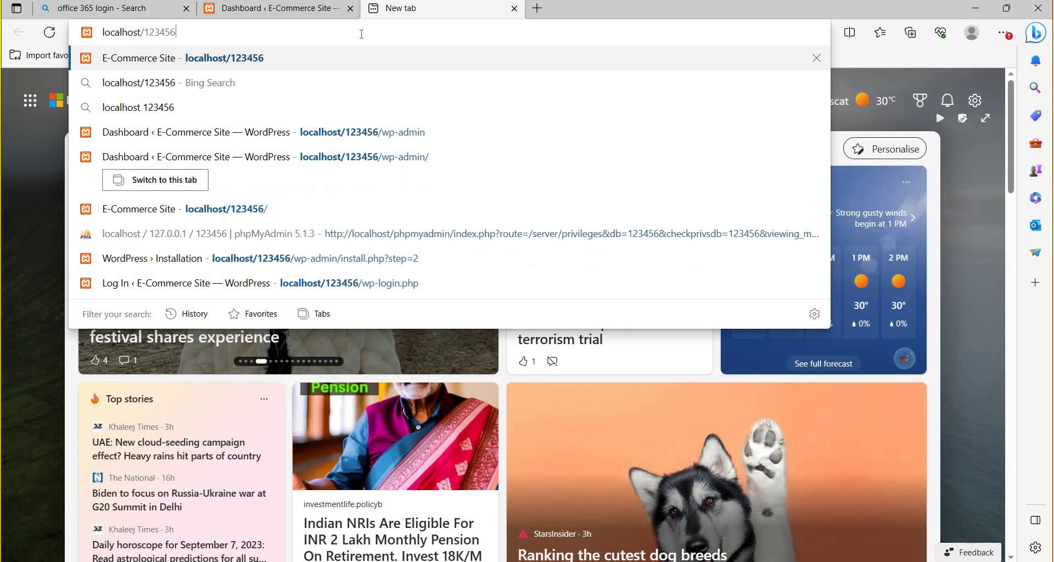
{"action": "key", "text": "Return"}
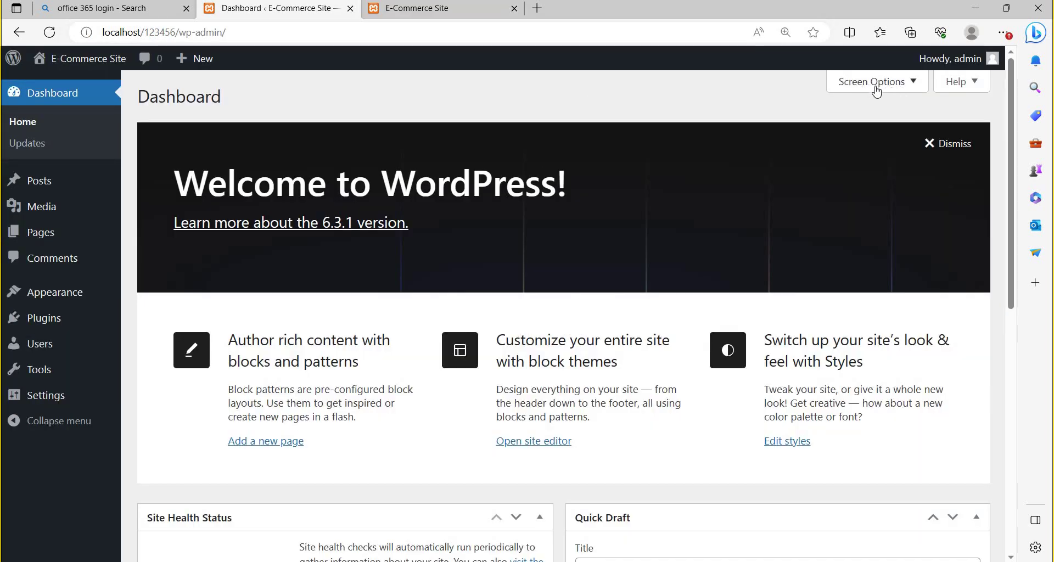
In Screen Options, uncheck Site Health Status and At a Glance.
{"action": "left_click", "coordinate": [884, 87]}
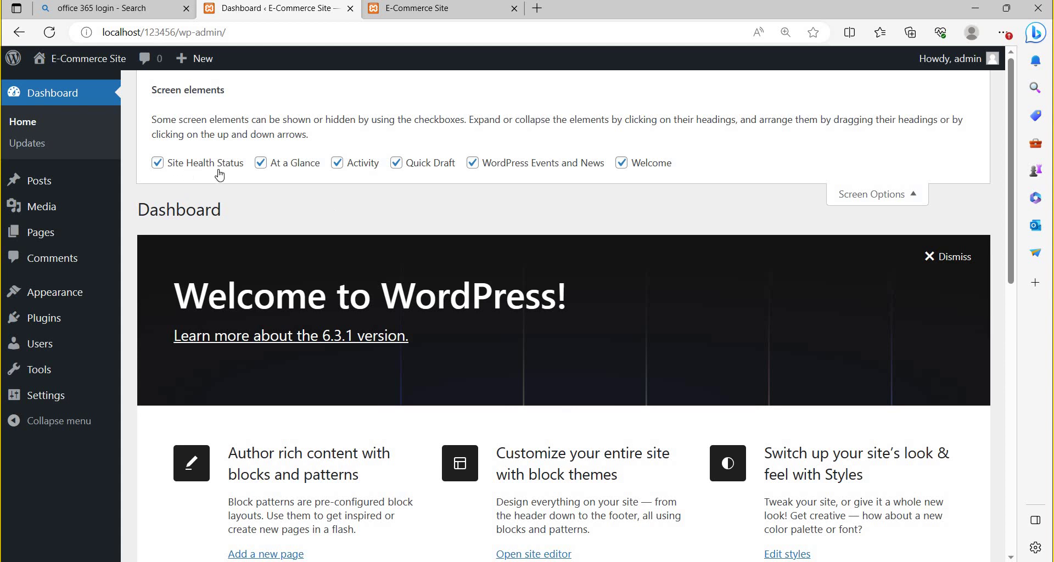
{"action": "scroll", "coordinate": [243, 181], "scroll_direction": "down", "scroll_amount": 6}
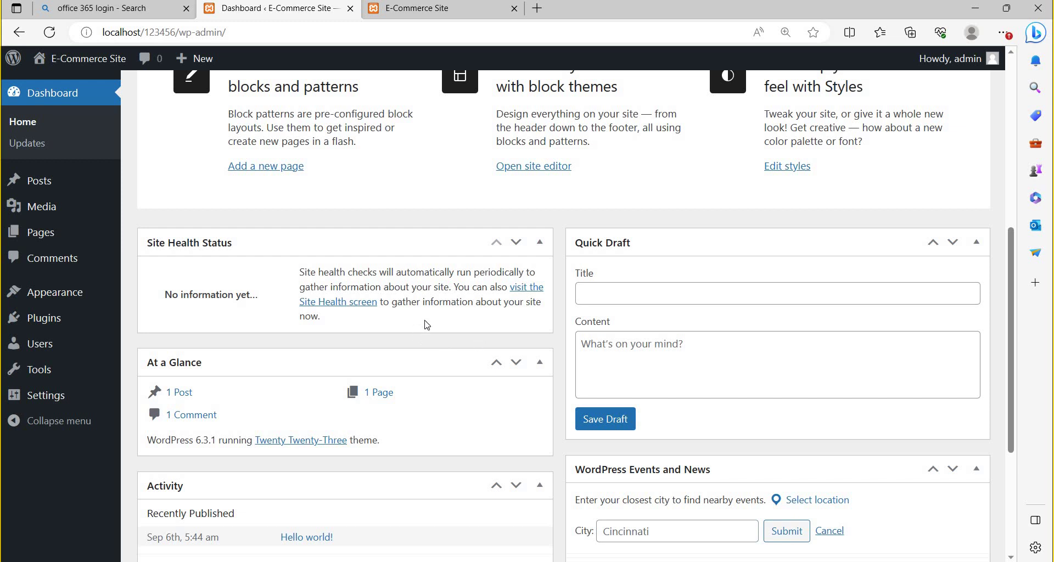
{"action": "scroll", "coordinate": [233, 291], "scroll_direction": "up", "scroll_amount": 7}
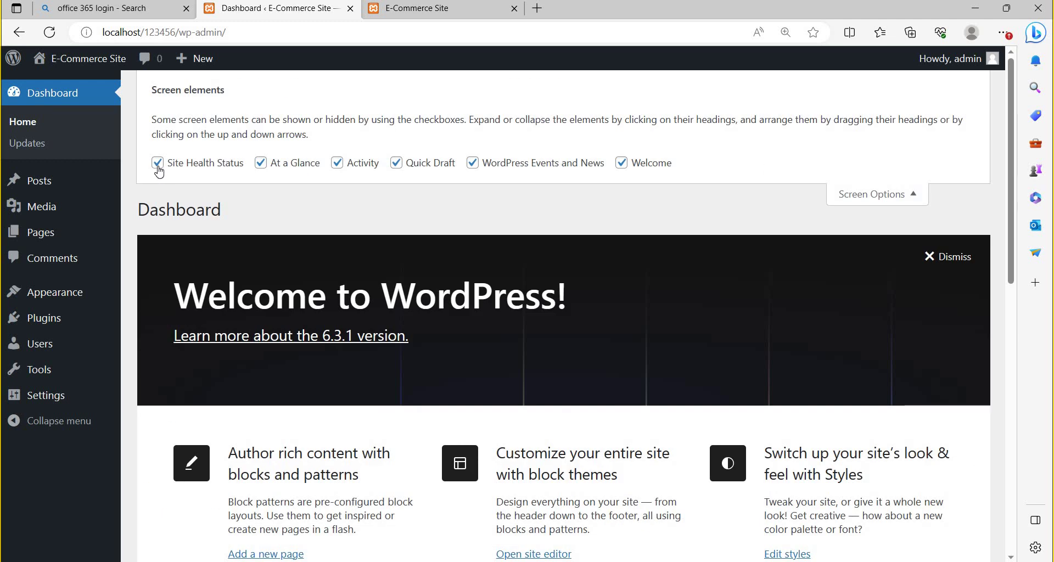
{"action": "left_click", "coordinate": [157, 163]}
{"action": "scroll", "coordinate": [240, 237], "scroll_direction": "down", "scroll_amount": 7}
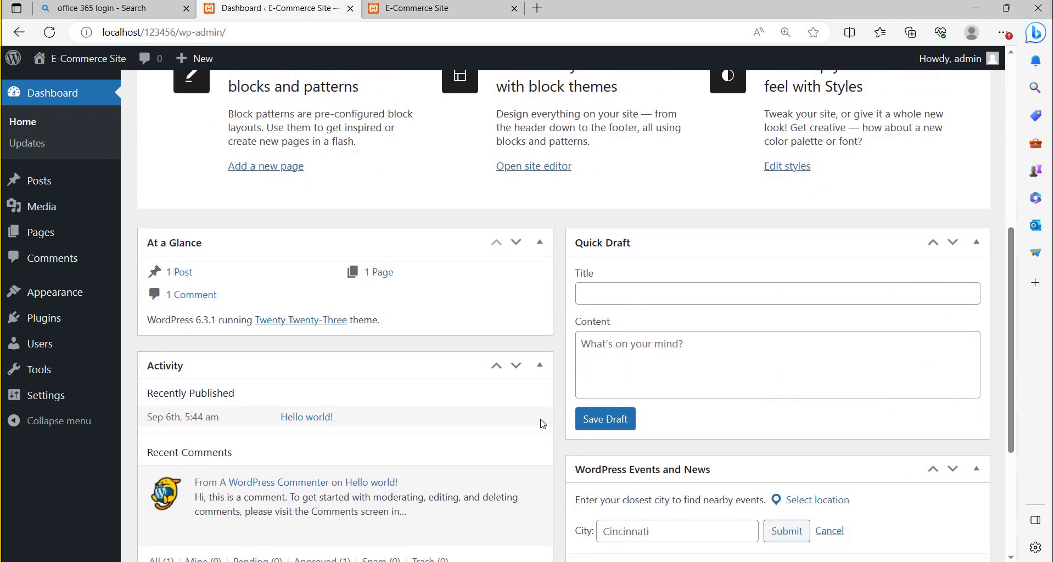
{"action": "scroll", "coordinate": [355, 356], "scroll_direction": "up", "scroll_amount": 7}
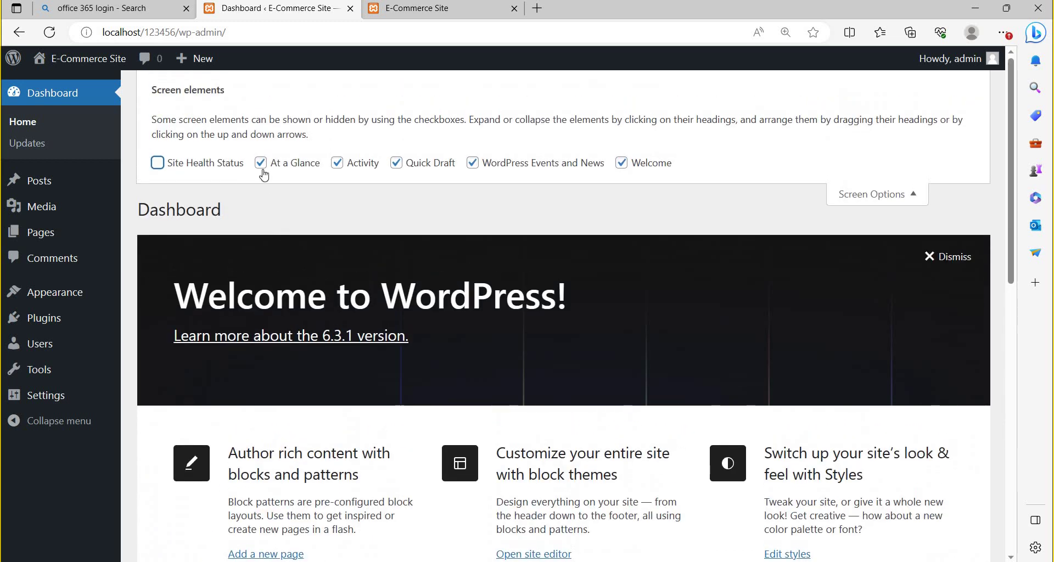
{"action": "scroll", "coordinate": [520, 315], "scroll_direction": "down", "scroll_amount": 7}
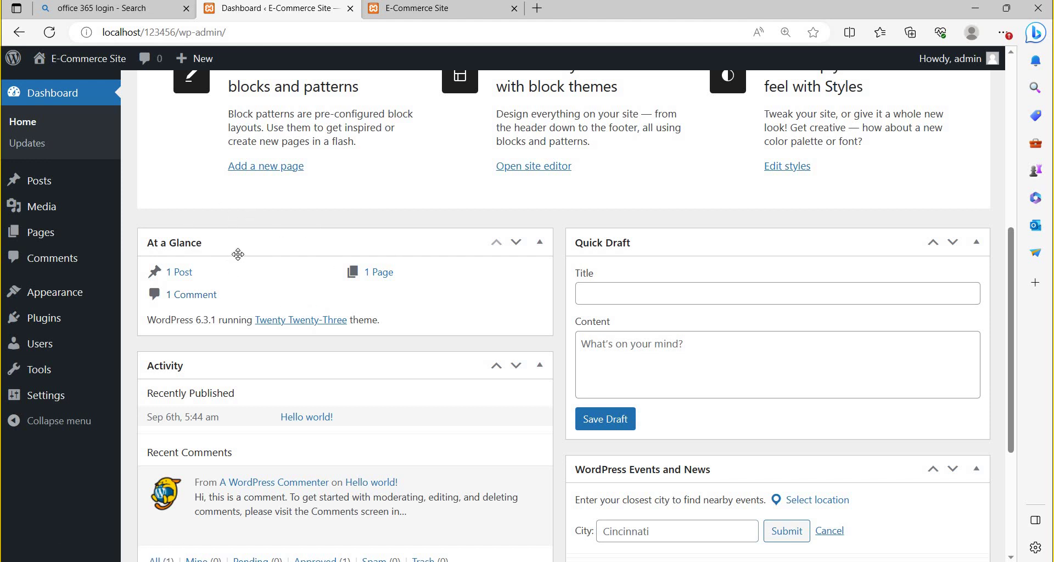
{"action": "scroll", "coordinate": [273, 239], "scroll_direction": "up", "scroll_amount": 7}
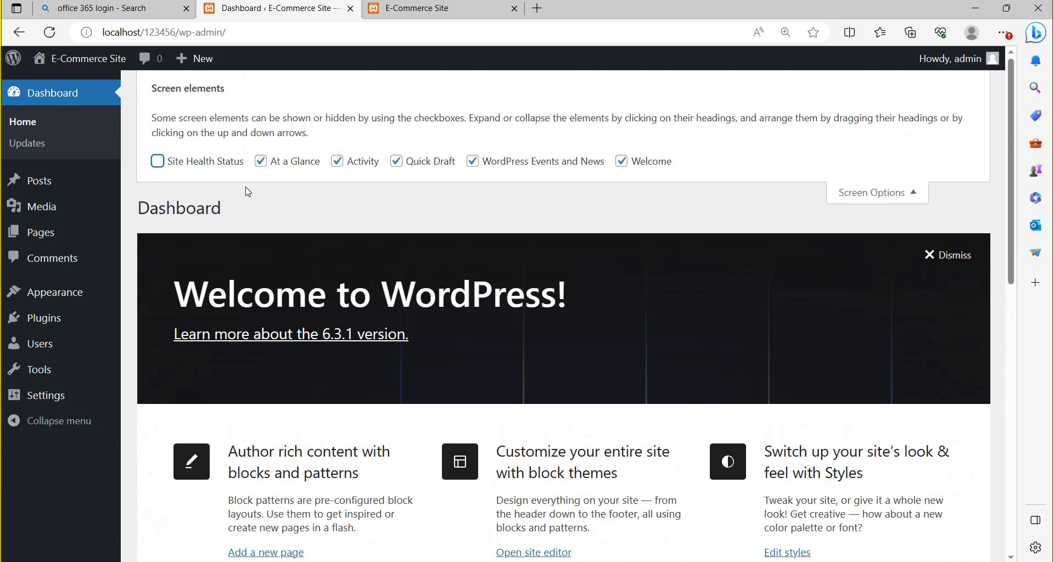
{"action": "left_click", "coordinate": [261, 161]}
Uncheck Activity and Quick Draft so they disappear from the dashboard.
{"action": "scroll", "coordinate": [244, 262], "scroll_direction": "down", "scroll_amount": 4}
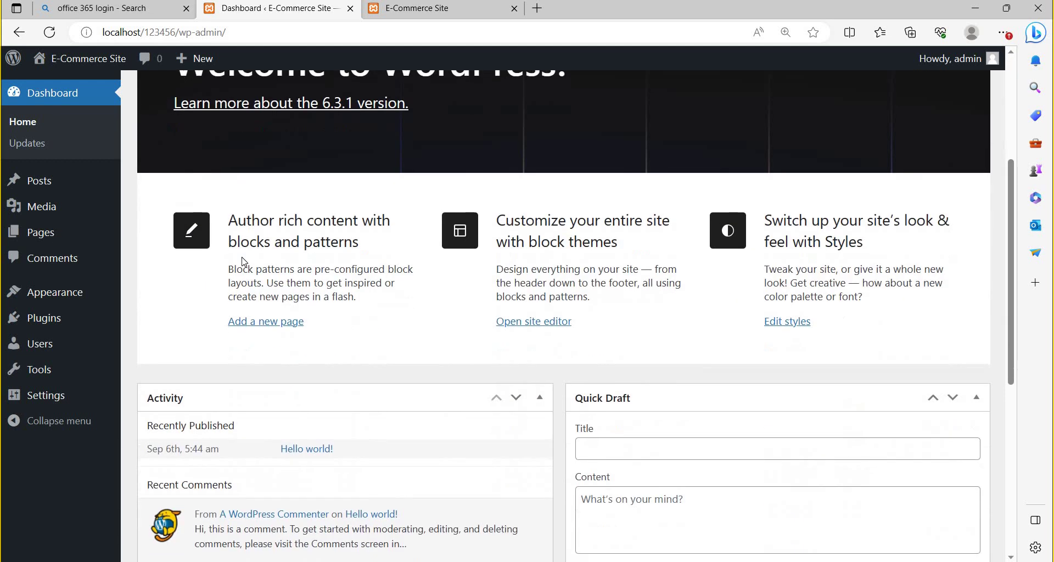
{"action": "scroll", "coordinate": [245, 262], "scroll_direction": "down", "scroll_amount": 4}
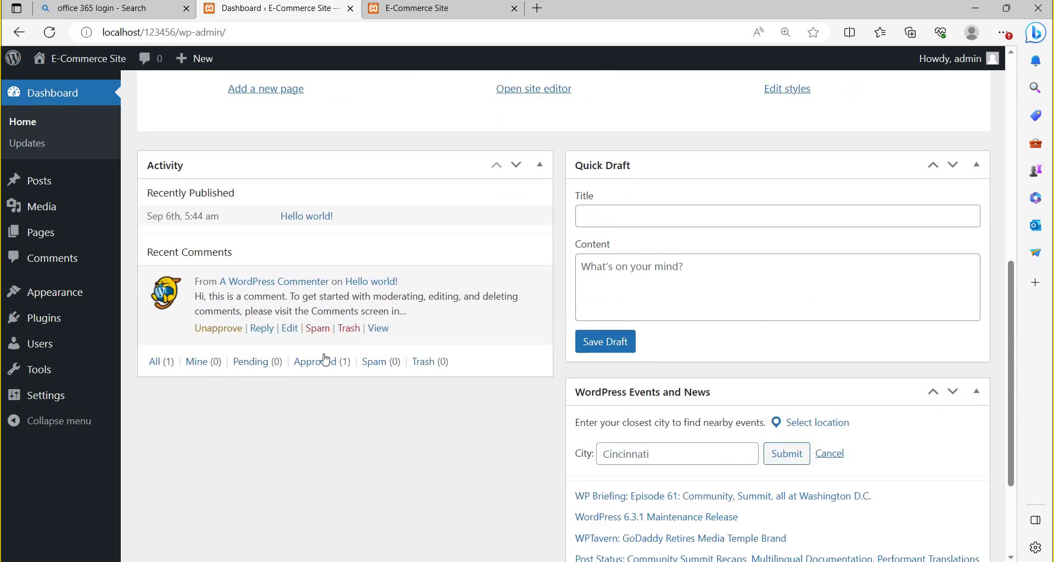
{"action": "scroll", "coordinate": [361, 409], "scroll_direction": "up", "scroll_amount": 7}
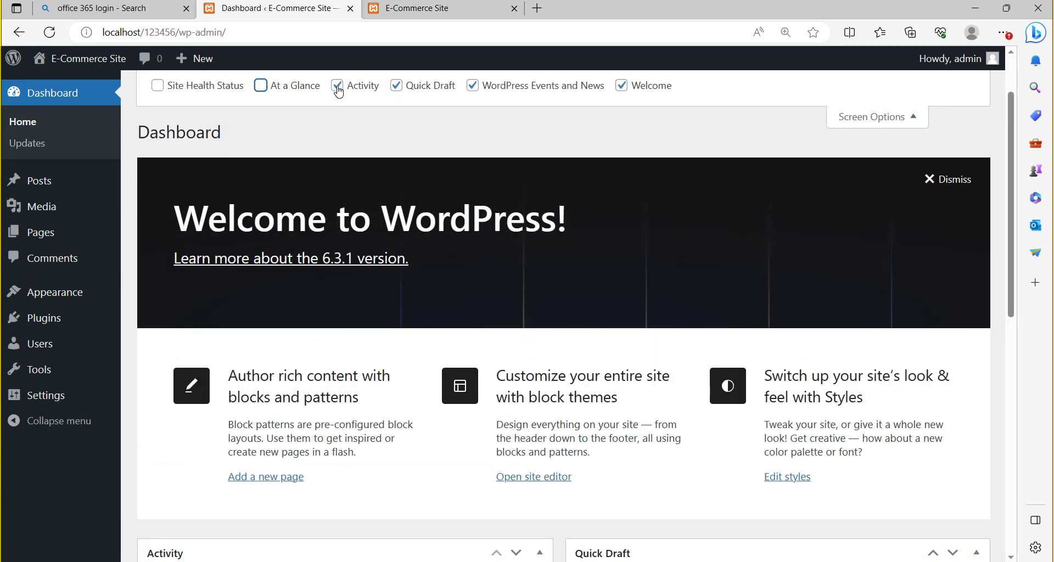
{"action": "left_click", "coordinate": [338, 85]}
{"action": "scroll", "coordinate": [431, 365], "scroll_direction": "down", "scroll_amount": 5}
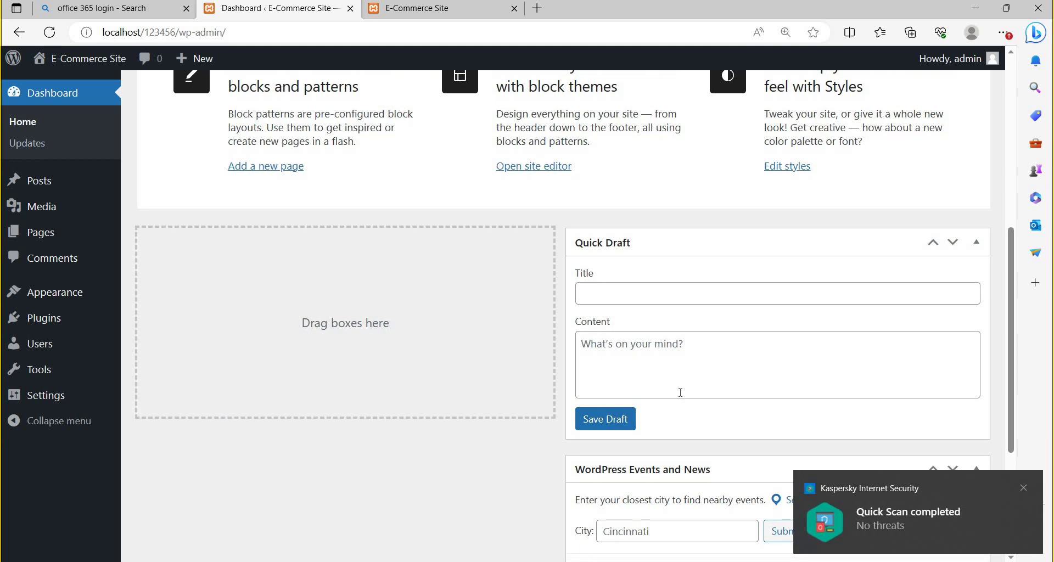
{"action": "scroll", "coordinate": [680, 392], "scroll_direction": "up", "scroll_amount": 7}
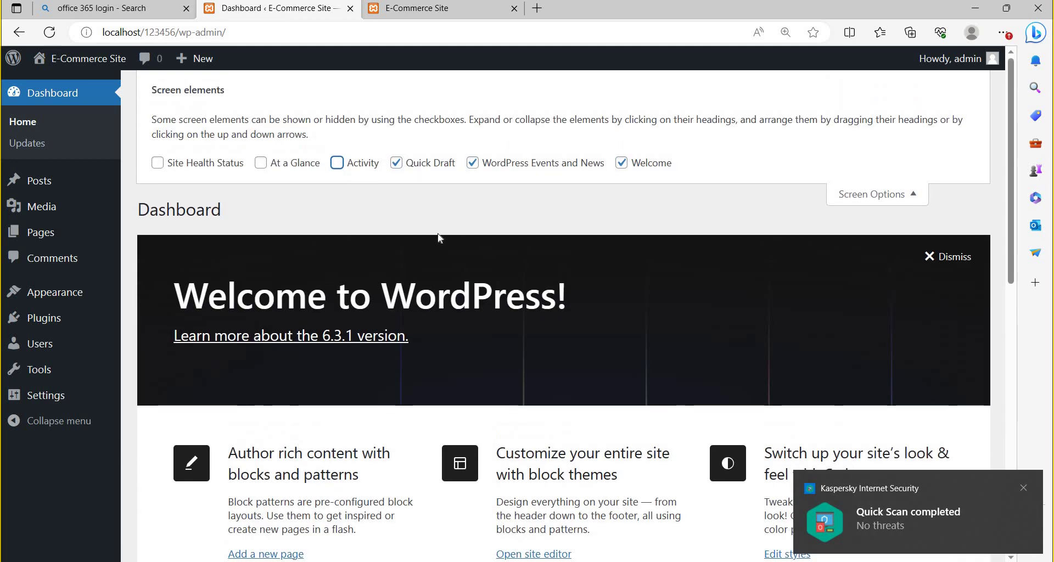
{"action": "left_click", "coordinate": [396, 163]}
{"action": "scroll", "coordinate": [571, 369], "scroll_direction": "down", "scroll_amount": 4}
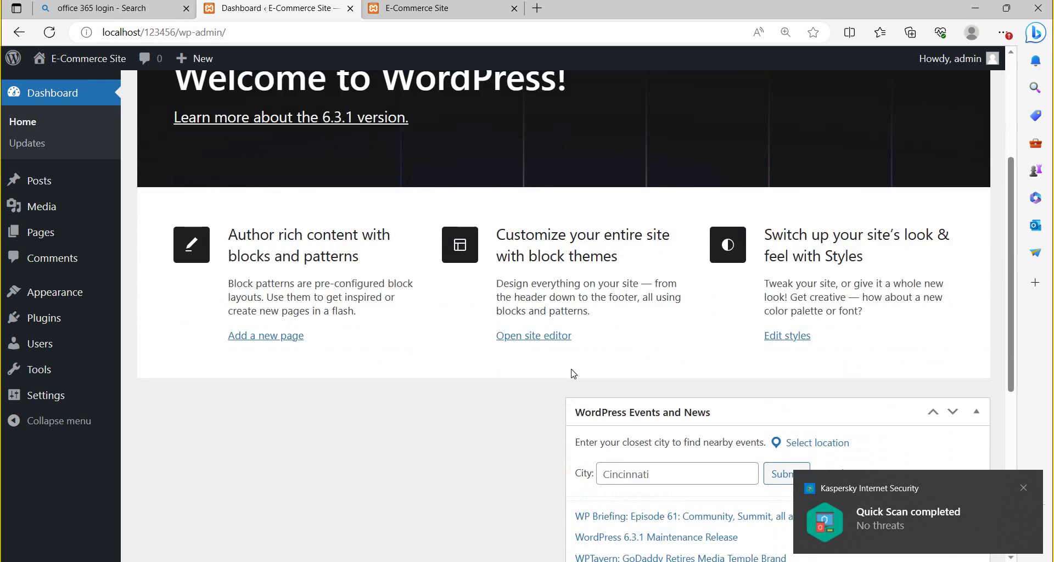
{"action": "scroll", "coordinate": [571, 374], "scroll_direction": "down", "scroll_amount": 5}
{"action": "scroll", "coordinate": [571, 373], "scroll_direction": "up", "scroll_amount": 9}
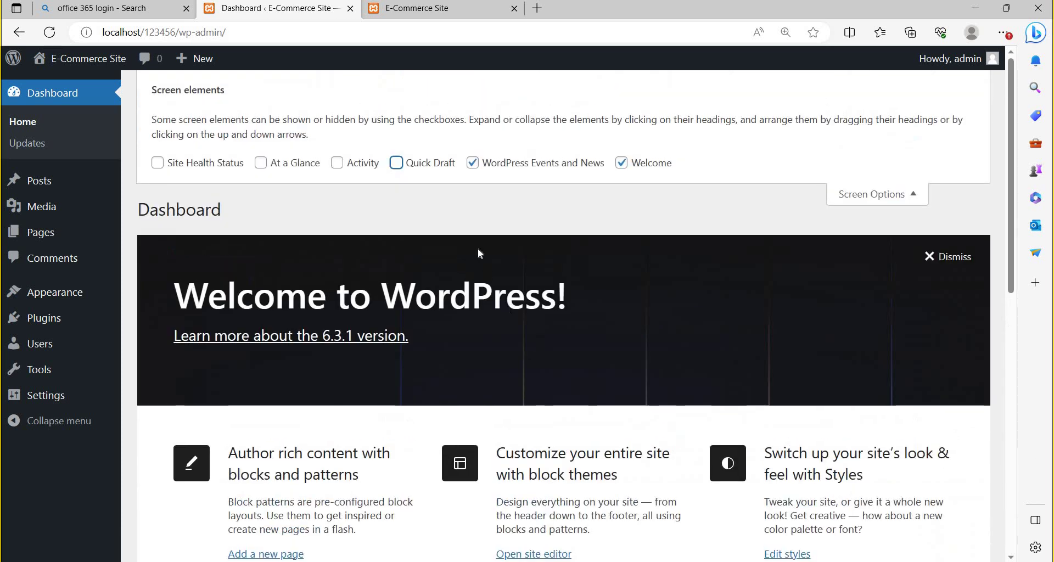
Hide Events and News and Welcome; show At a Glance, Activity, Site Health Status and Quick Draft.
{"action": "left_click", "coordinate": [473, 163]}
{"action": "left_click", "coordinate": [621, 163]}
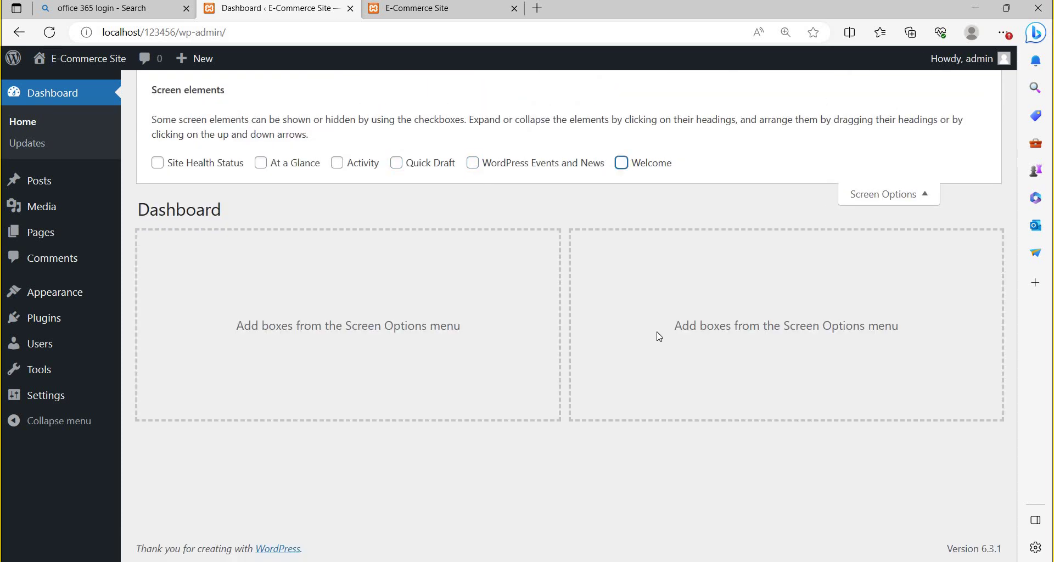
{"action": "left_click", "coordinate": [261, 163]}
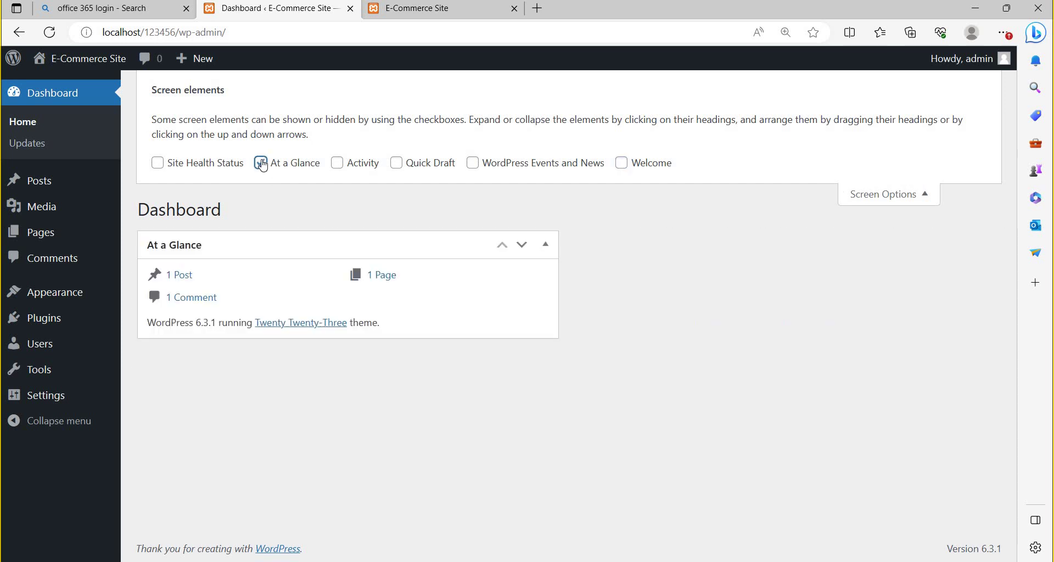
{"action": "left_click", "coordinate": [336, 163]}
{"action": "left_click", "coordinate": [158, 163]}
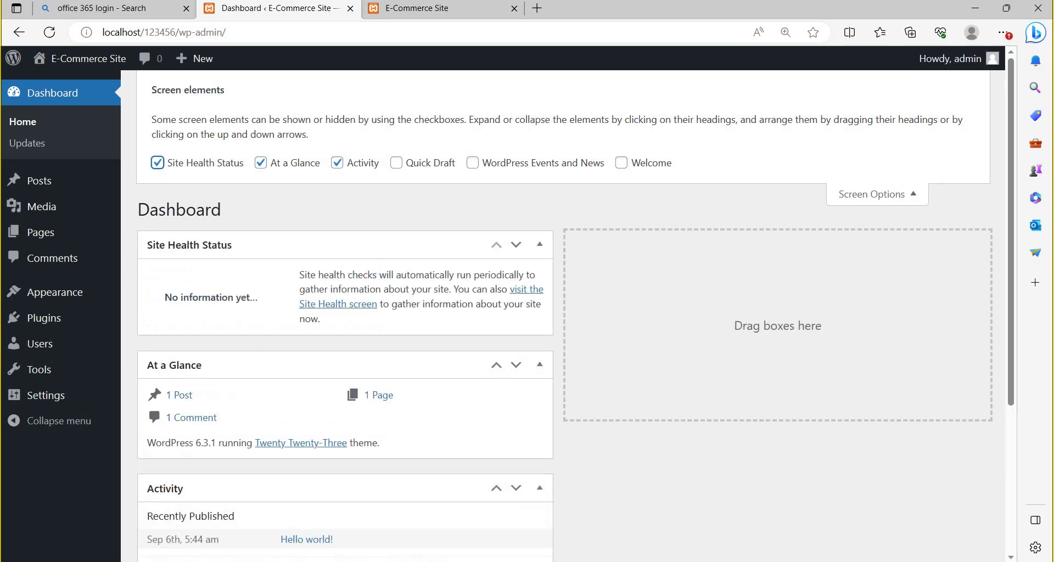
{"action": "left_click", "coordinate": [396, 163]}
Drag Activity into the right column and Quick Draft into the left column.
{"action": "scroll", "coordinate": [753, 372], "scroll_direction": "down", "scroll_amount": 4}
{"action": "scroll", "coordinate": [755, 368], "scroll_direction": "up", "scroll_amount": 4}
{"action": "scroll", "coordinate": [755, 368], "scroll_direction": "down", "scroll_amount": 2}
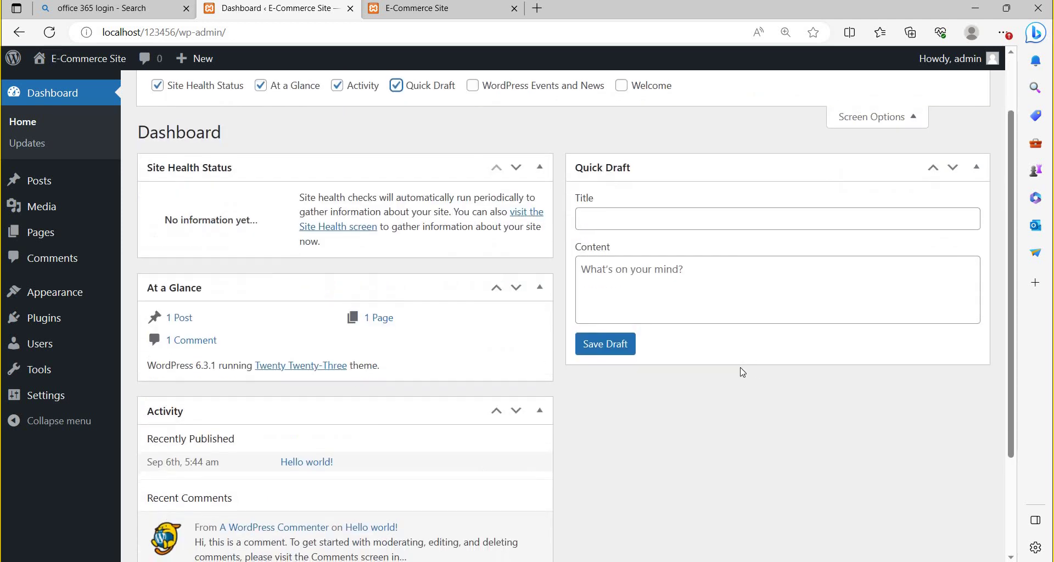
{"action": "left_click_drag", "start_coordinate": [391, 414], "coordinate": [577, 214]}
{"action": "scroll", "coordinate": [576, 212], "scroll_direction": "down", "scroll_amount": 5}
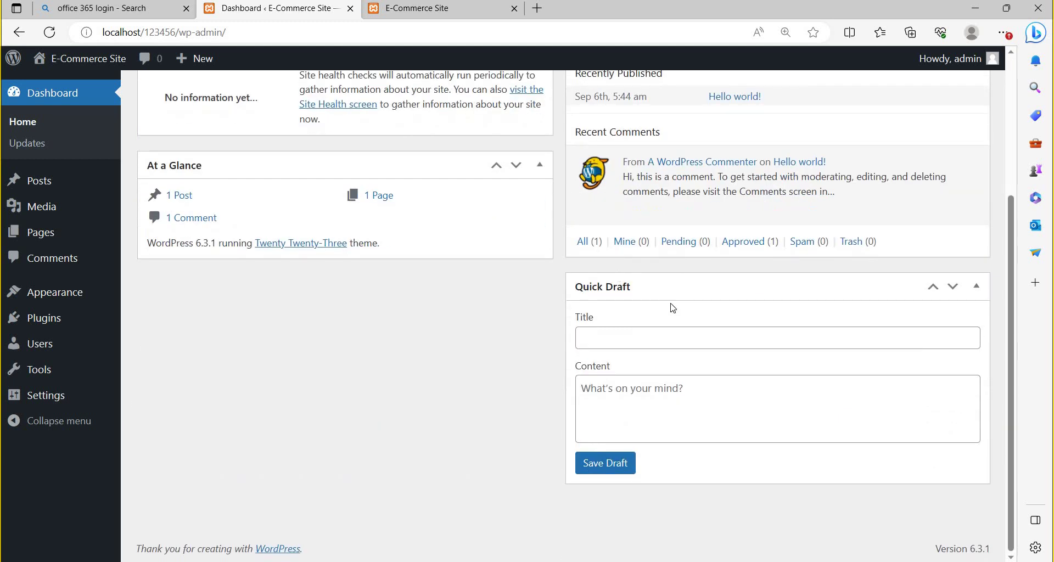
{"action": "mouse_move", "coordinate": [661, 290]}
{"action": "left_mouse_down"}
{"action": "mouse_move", "coordinate": [382, 291]}
{"action": "mouse_move", "coordinate": [255, 250]}
{"action": "left_mouse_up"}
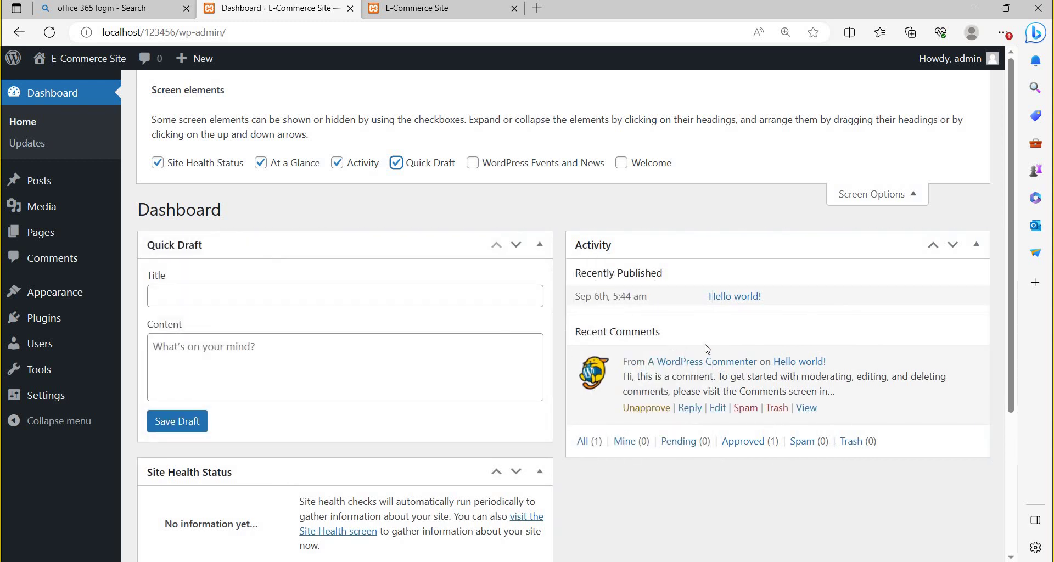
Move At a Glance up to the top of the left column.
{"action": "scroll", "coordinate": [706, 348], "scroll_direction": "down", "scroll_amount": 3}
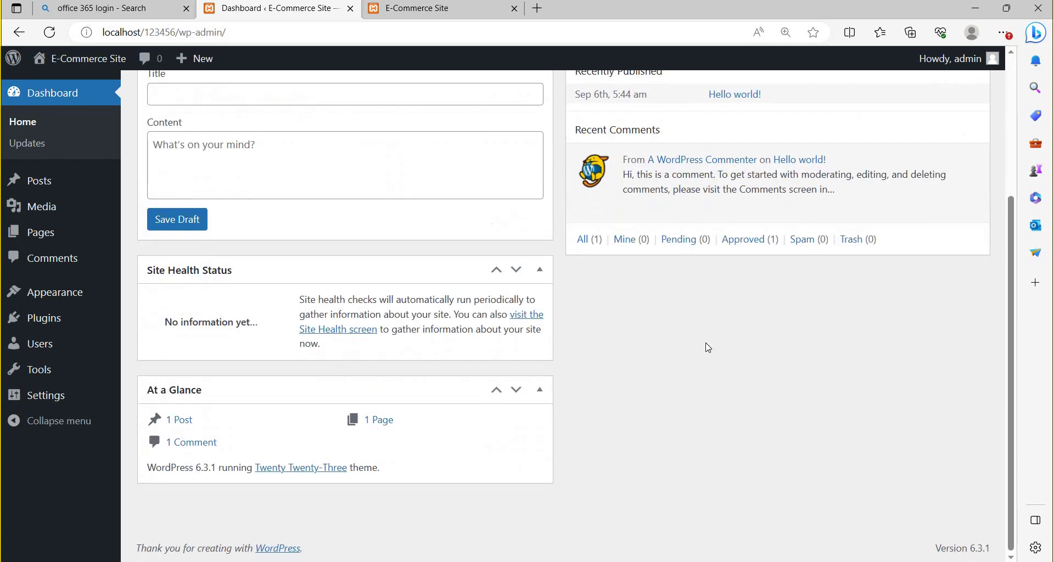
{"action": "left_click", "coordinate": [496, 391]}
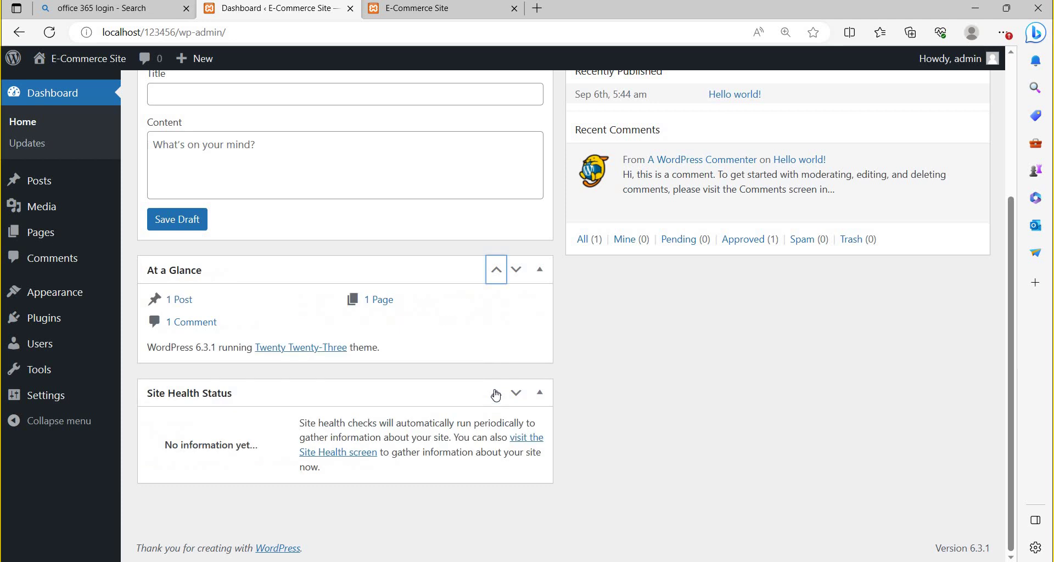
{"action": "left_click", "coordinate": [497, 273]}
{"action": "scroll", "coordinate": [355, 333], "scroll_direction": "down", "scroll_amount": 3}
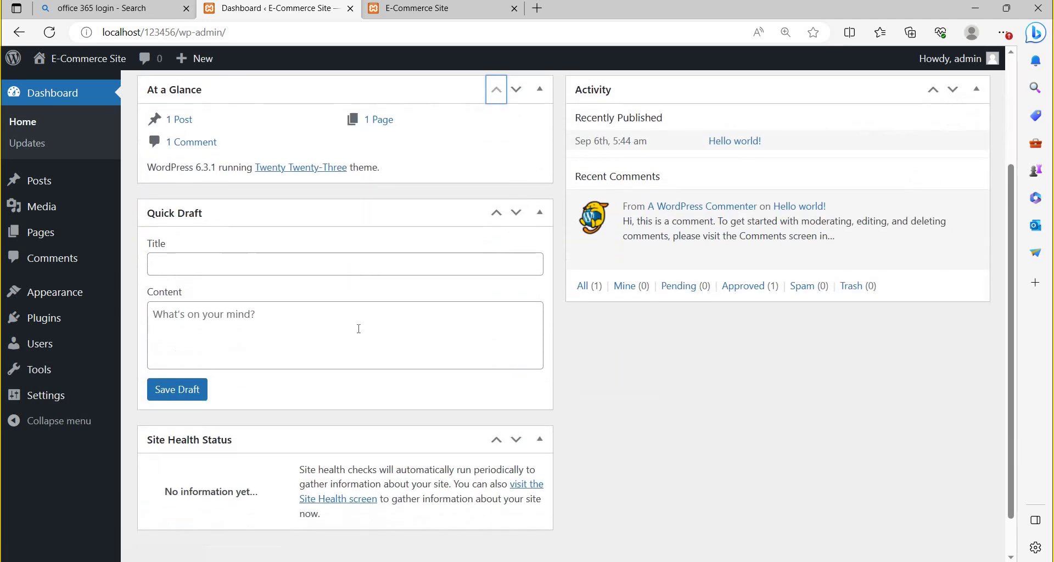
{"action": "scroll", "coordinate": [790, 439], "scroll_direction": "down", "scroll_amount": 1}
{"action": "scroll", "coordinate": [793, 442], "scroll_direction": "up", "scroll_amount": 4}
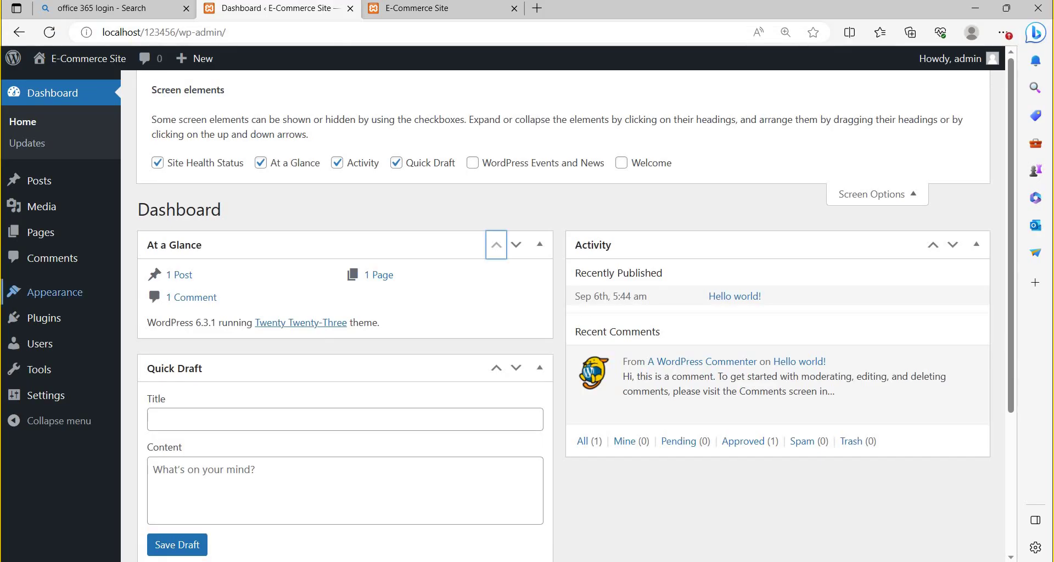
Trash Sample Page and Privacy Policy from the All Pages list.
{"action": "mouse_move", "coordinate": [33, 236]}
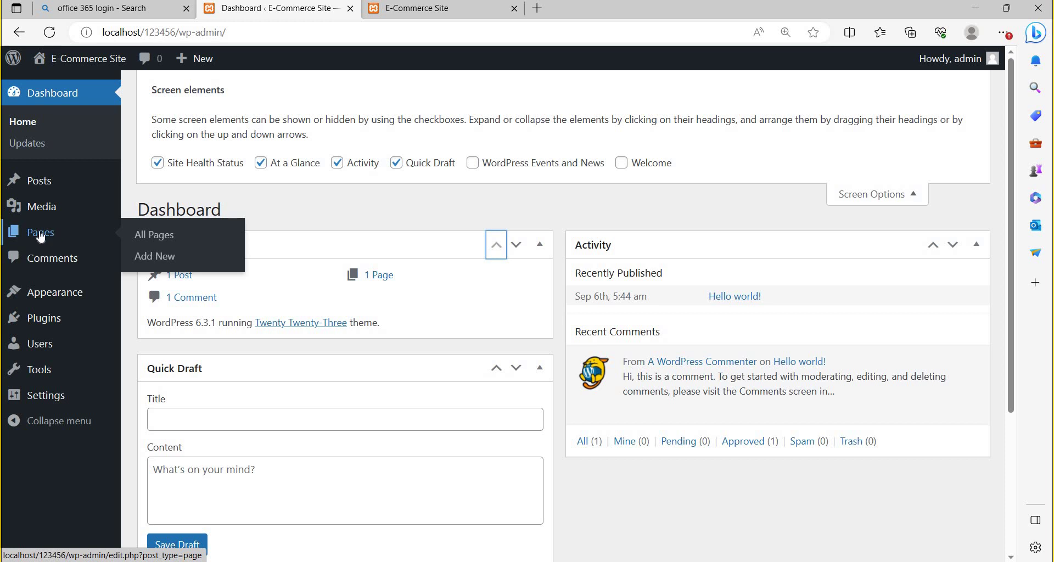
{"action": "left_click", "coordinate": [148, 241]}
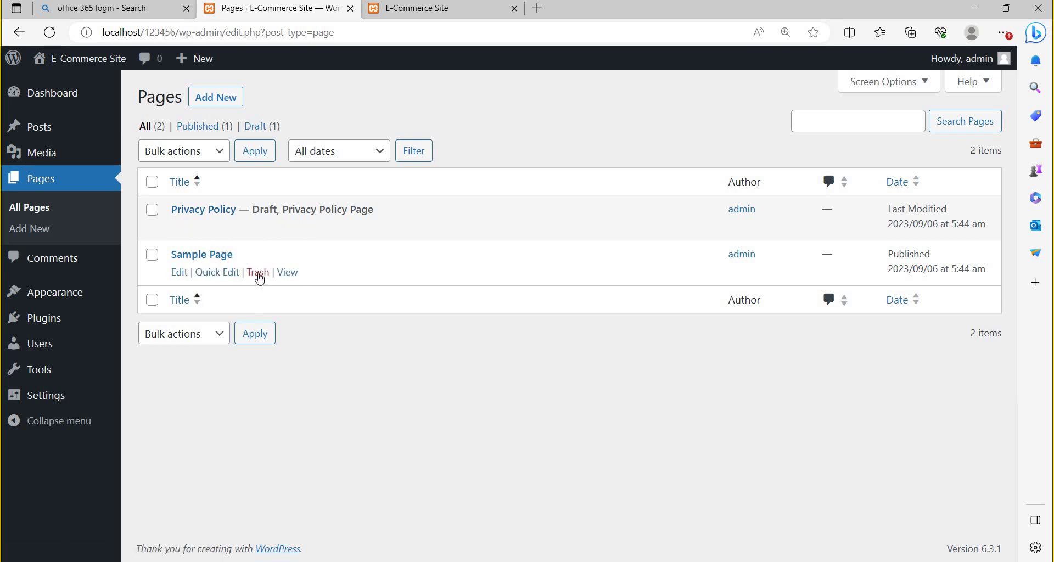
{"action": "left_click", "coordinate": [257, 273]}
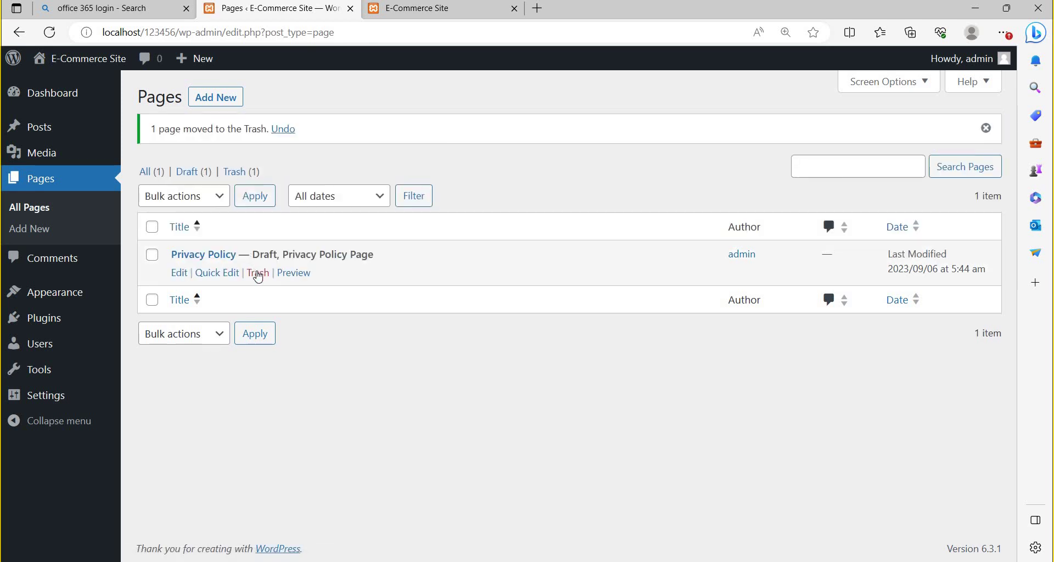
{"action": "left_click", "coordinate": [257, 273]}
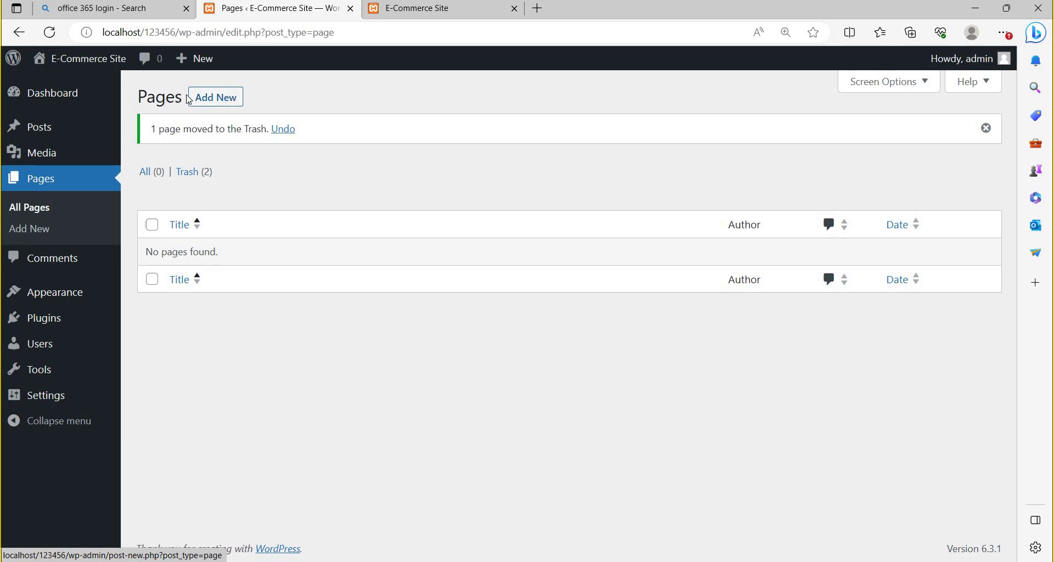
Start a new page titled 'Home' with an empty paragraph, then switch to Word.
{"action": "left_click", "coordinate": [219, 102]}
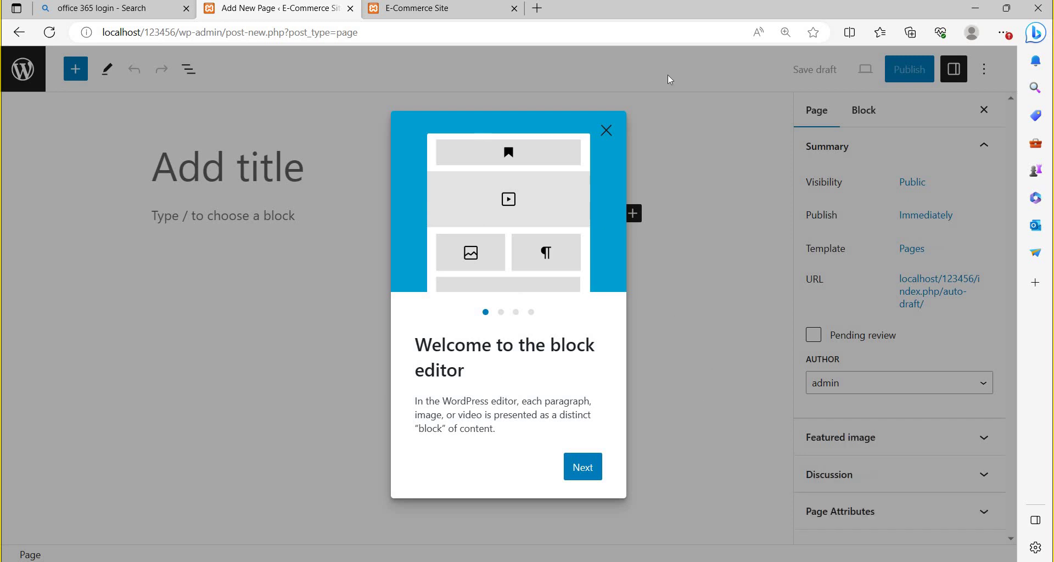
{"action": "left_click", "coordinate": [606, 131]}
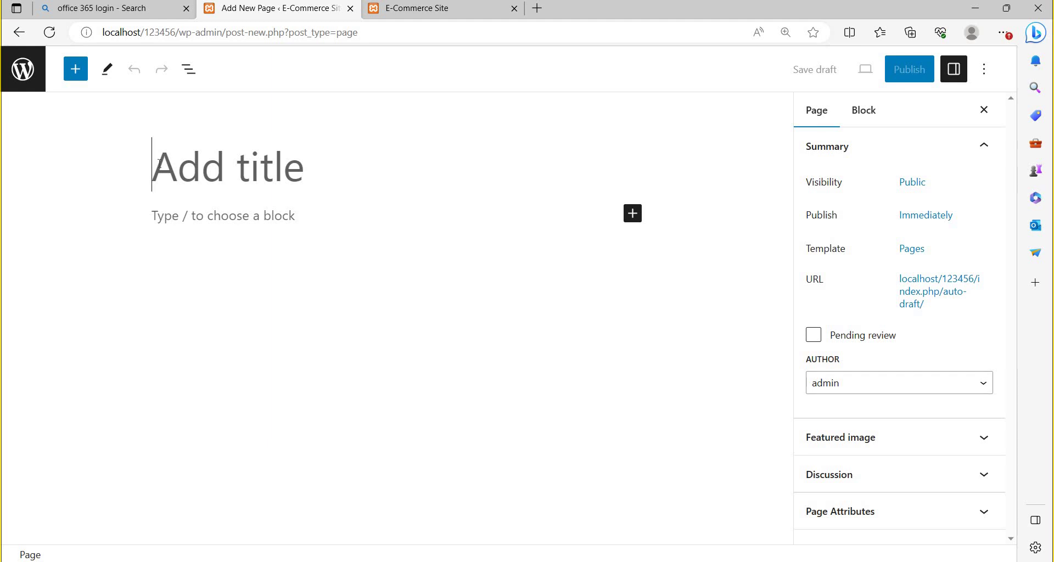
{"action": "type", "text": "Home"}
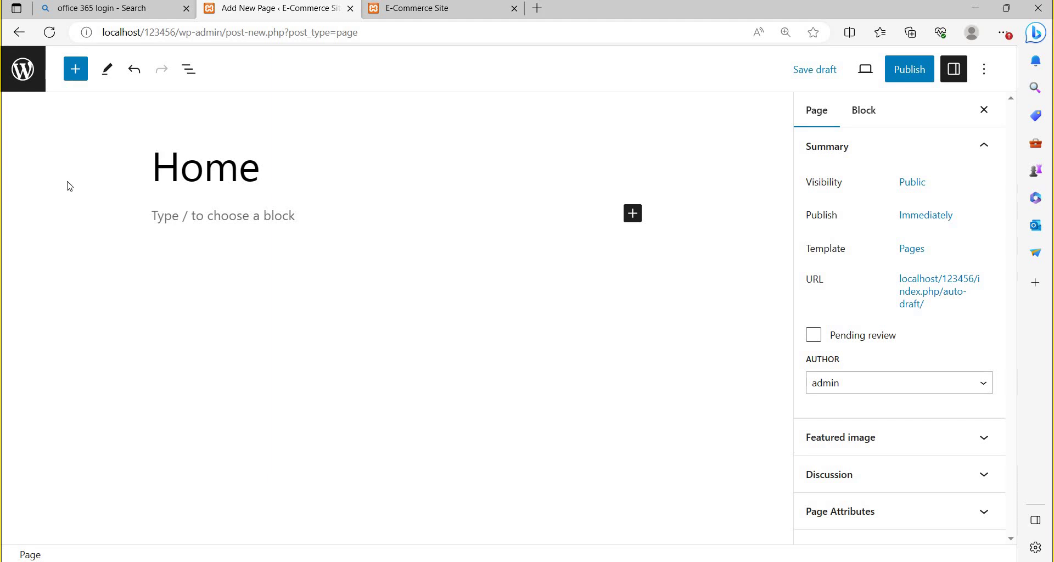
{"action": "left_click", "coordinate": [212, 216]}
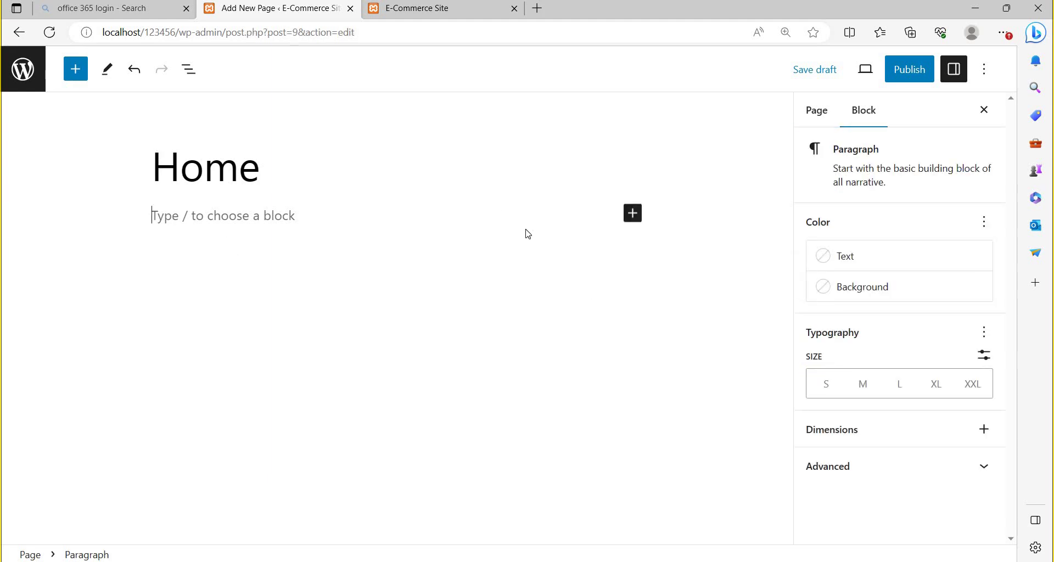
{"action": "key", "text": "alt+Tab"}
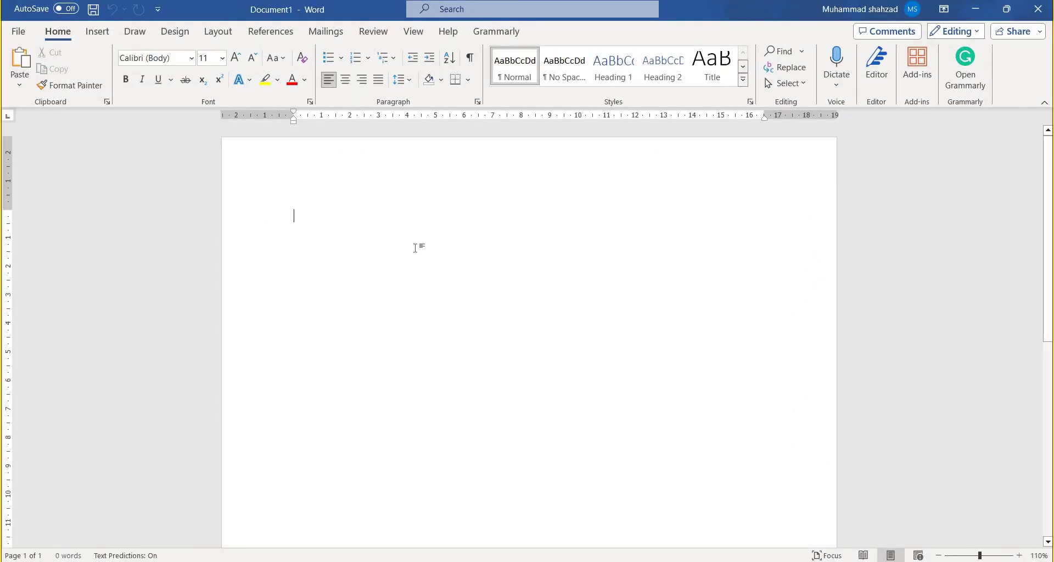
Generate two paragraphs of sample text in Word with =rand(2,5) and select them.
{"action": "type", "text": "="}
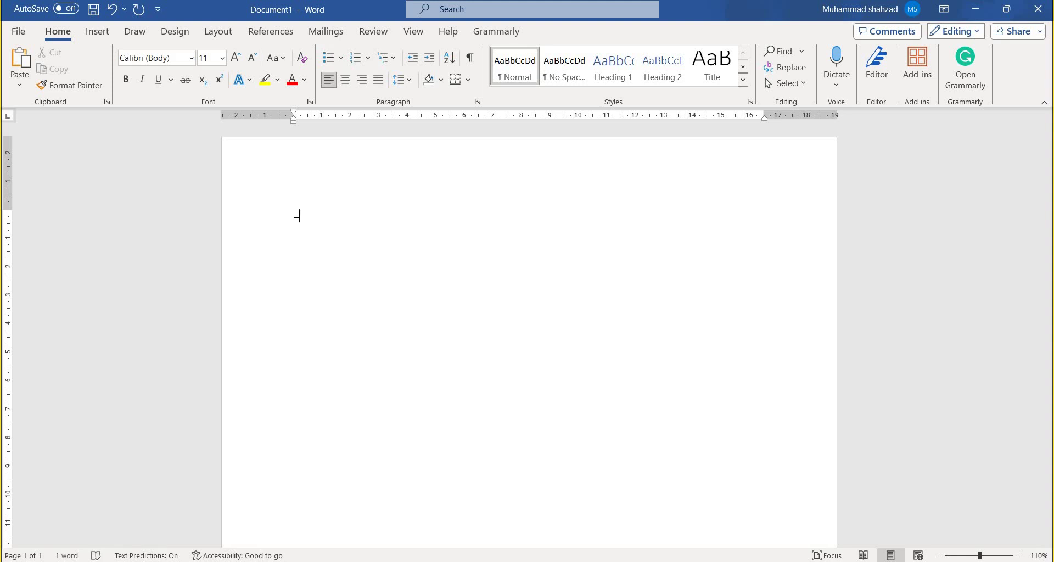
{"action": "type", "text": "rand(2,5"}
{"action": "key", "text": "Return"}
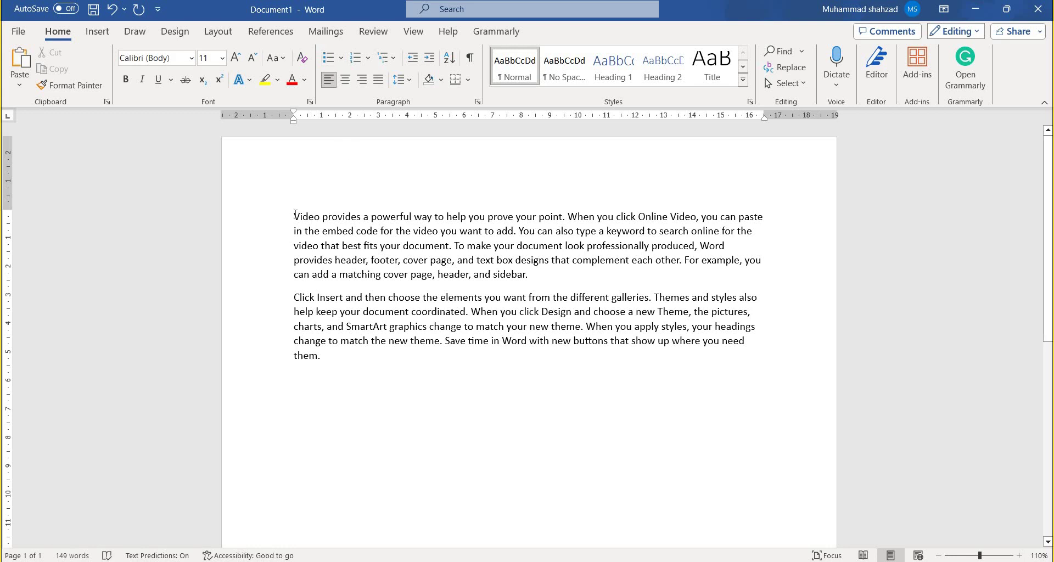
{"action": "left_click_drag", "start_coordinate": [392, 269], "coordinate": [410, 350]}
{"action": "key", "text": "ctrl+c"}
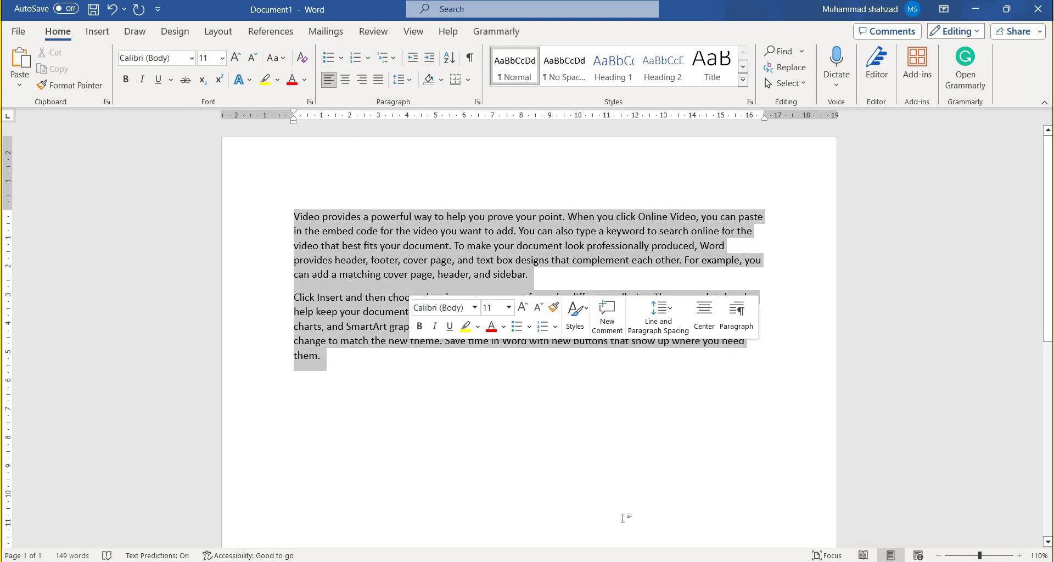
Paste the two Word paragraphs into the Home page body.
{"action": "key", "text": "alt+Tab"}
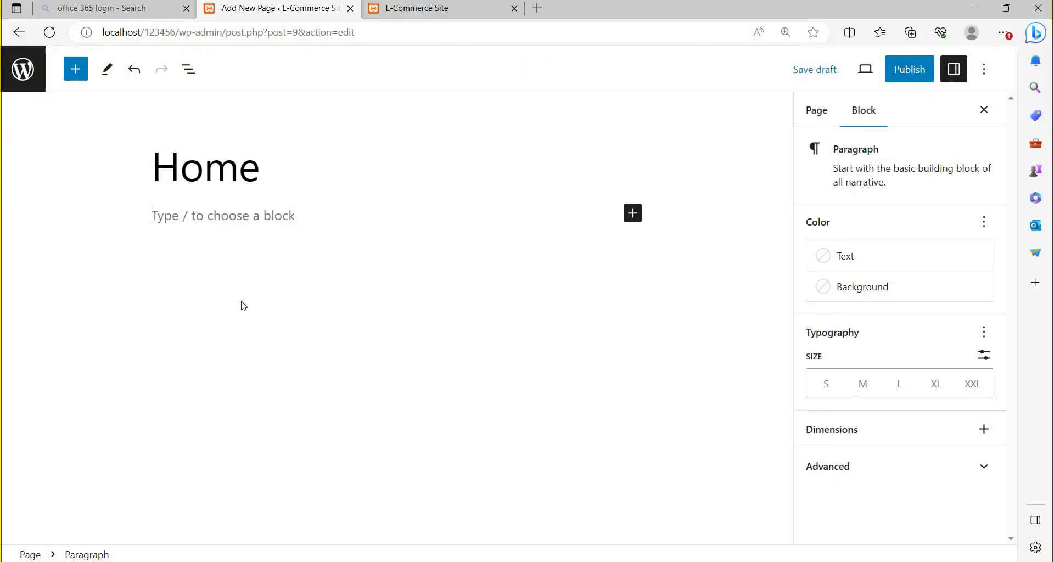
{"action": "key", "text": "ctrl+v"}
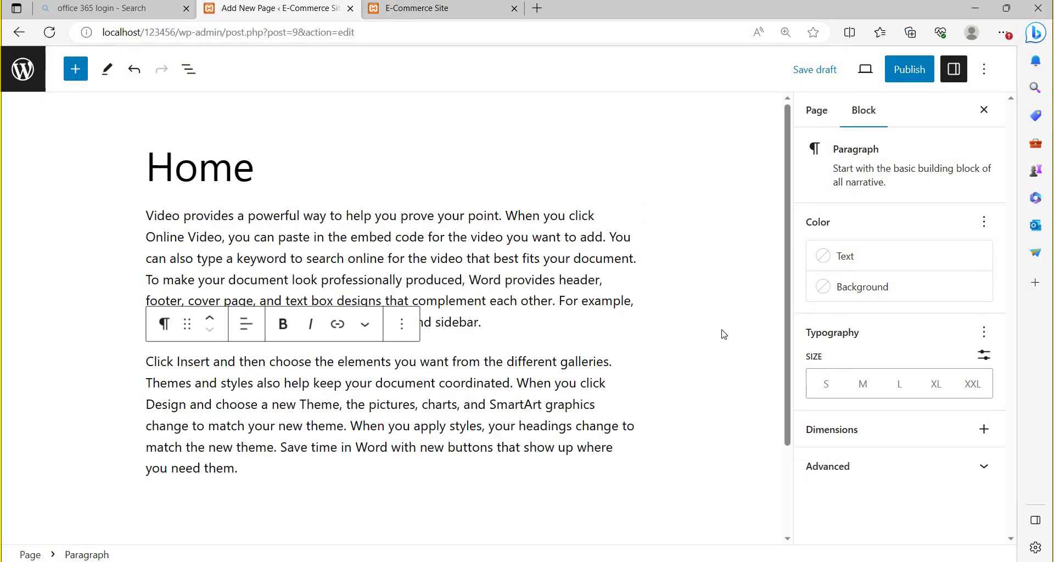
{"action": "left_click", "coordinate": [563, 328]}
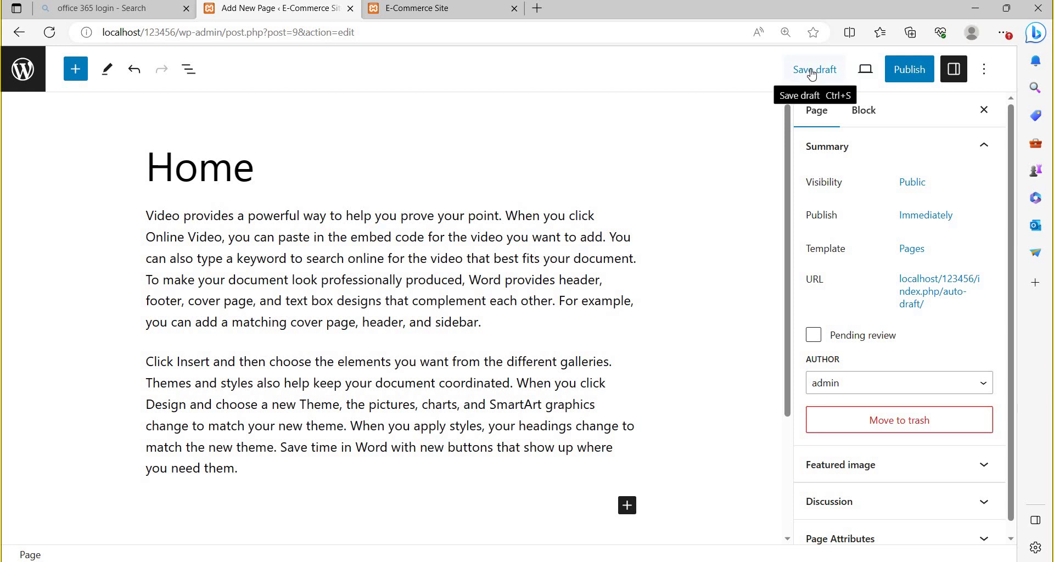
Preview the Home page at Tablet, Mobile, then Desktop widths.
{"action": "left_click", "coordinate": [865, 71]}
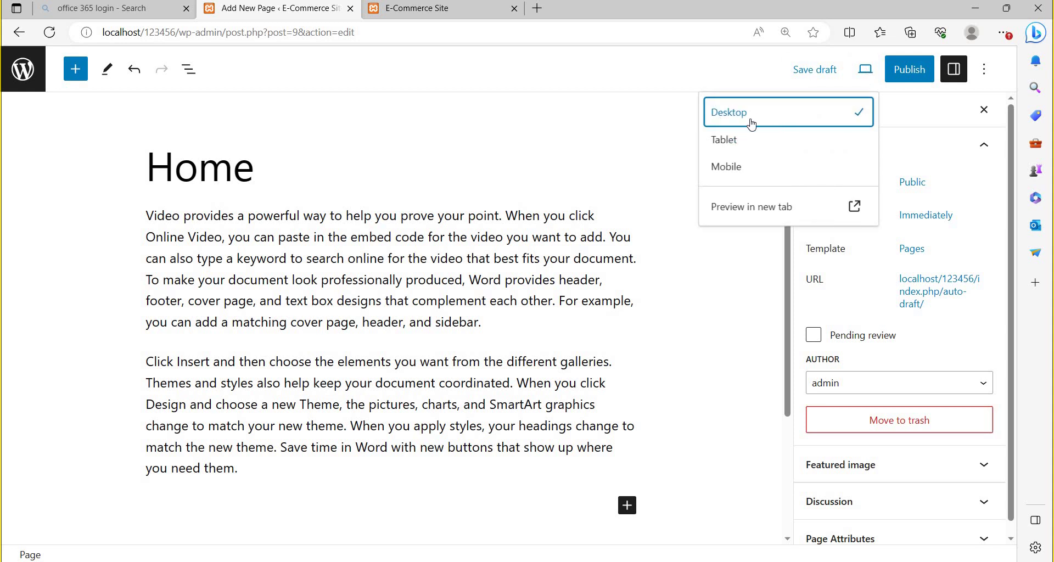
{"action": "left_click", "coordinate": [736, 148]}
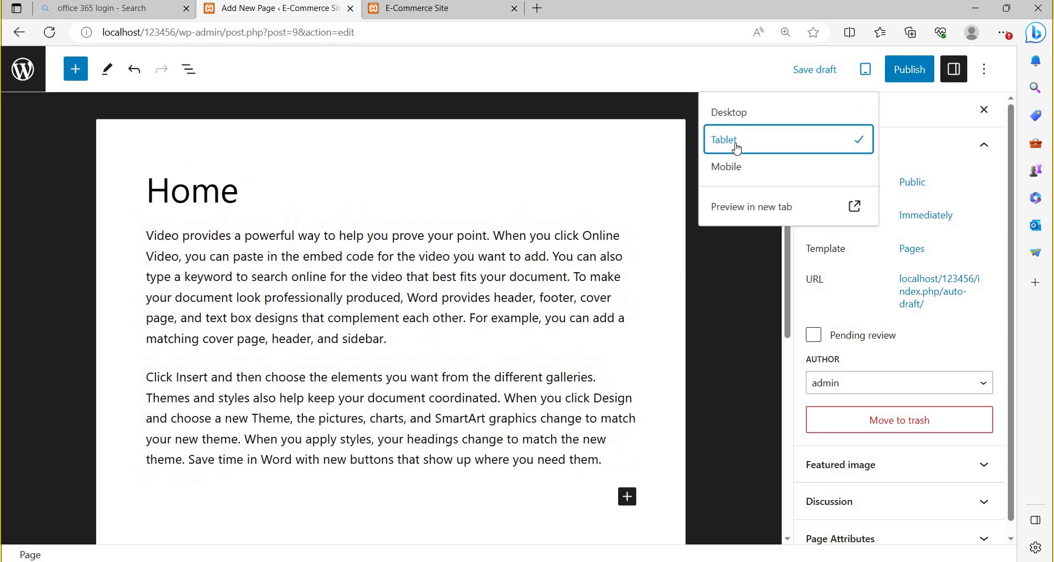
{"action": "left_click", "coordinate": [729, 170]}
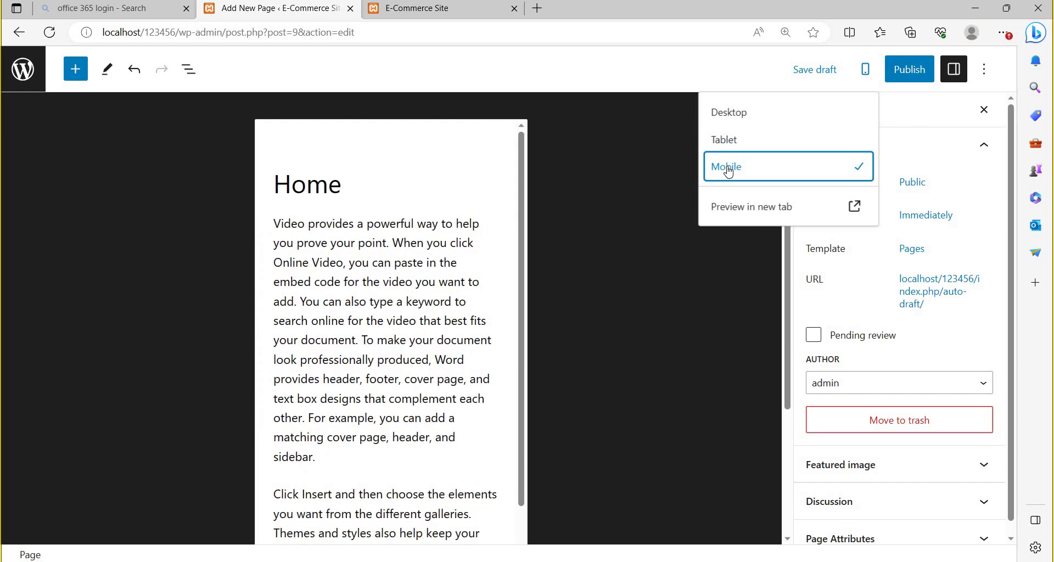
{"action": "left_click", "coordinate": [732, 114]}
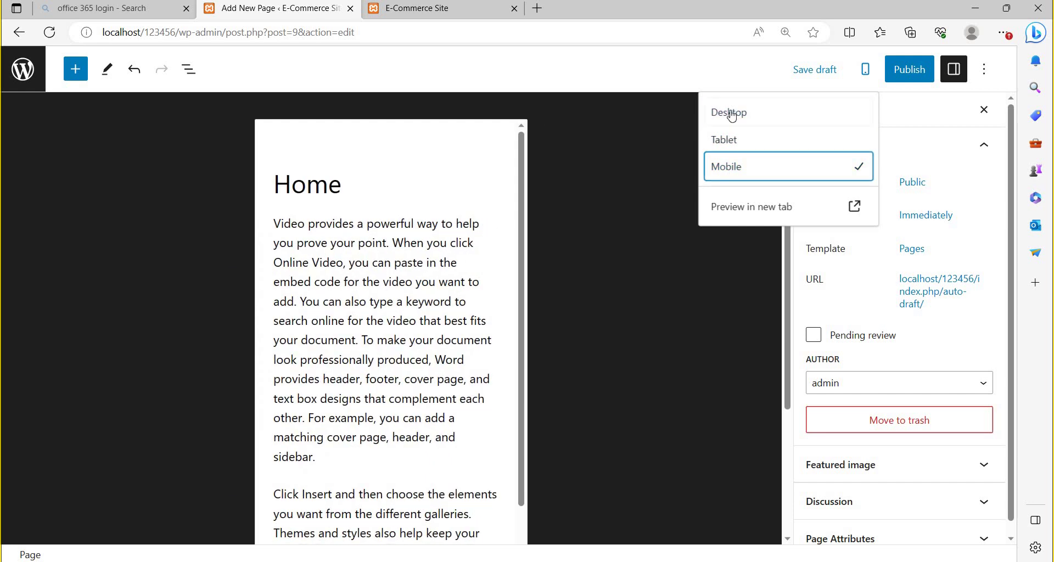
Publish the Home page and return to the Pages list.
{"action": "left_click", "coordinate": [910, 75]}
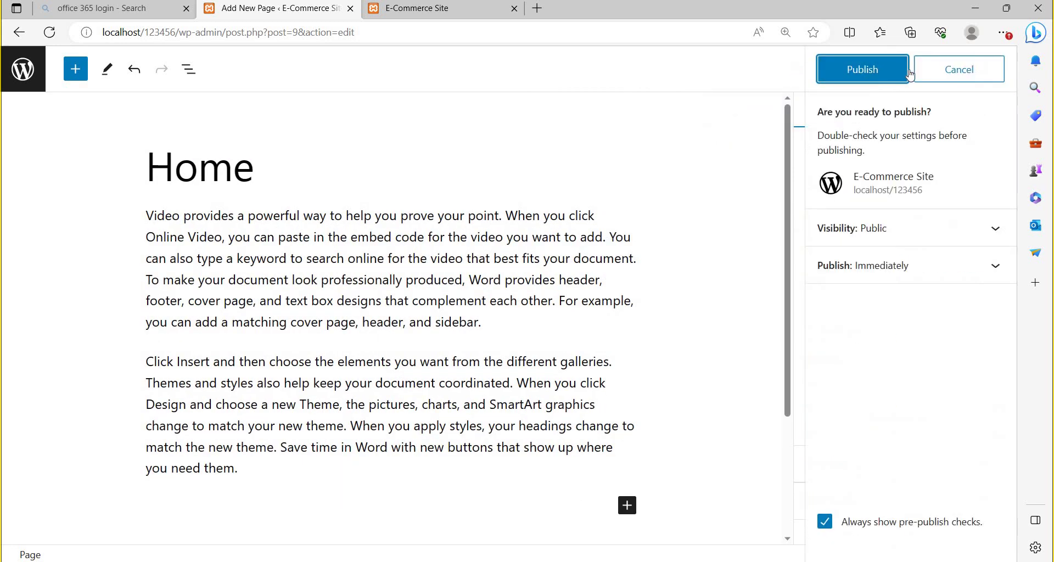
{"action": "left_click", "coordinate": [866, 73]}
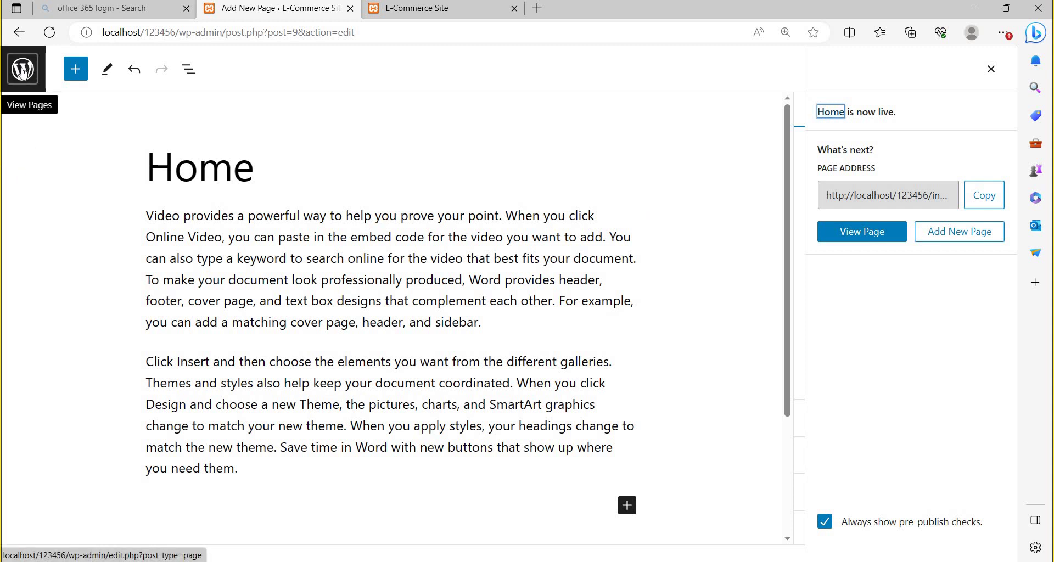
{"action": "left_click", "coordinate": [22, 71]}
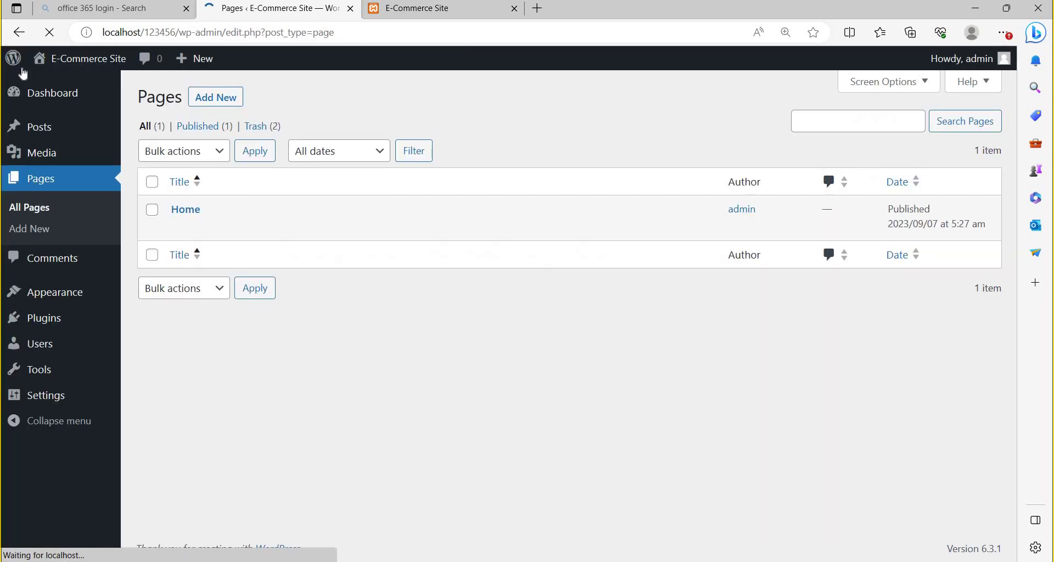
{"action": "mouse_move", "coordinate": [191, 221]}
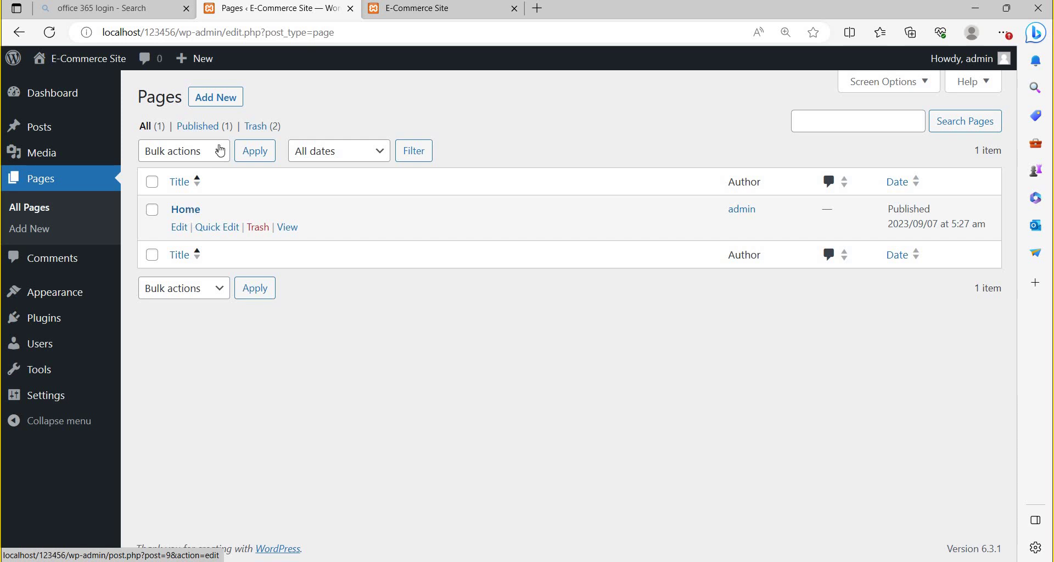
{"action": "left_click", "coordinate": [209, 103]}
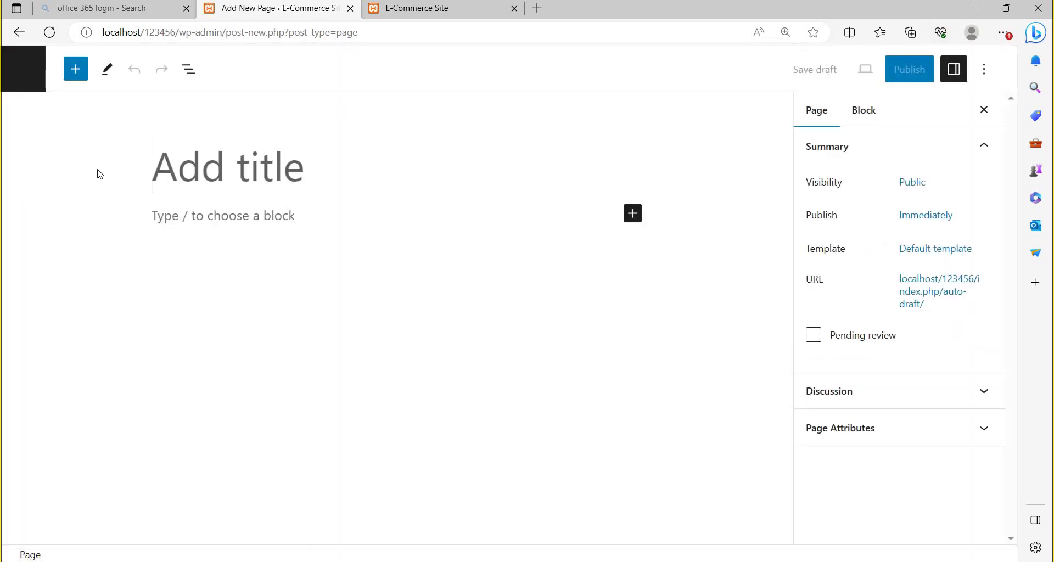
Create and publish an 'About us' page containing the pasted sample text.
{"action": "type", "text": "a"}
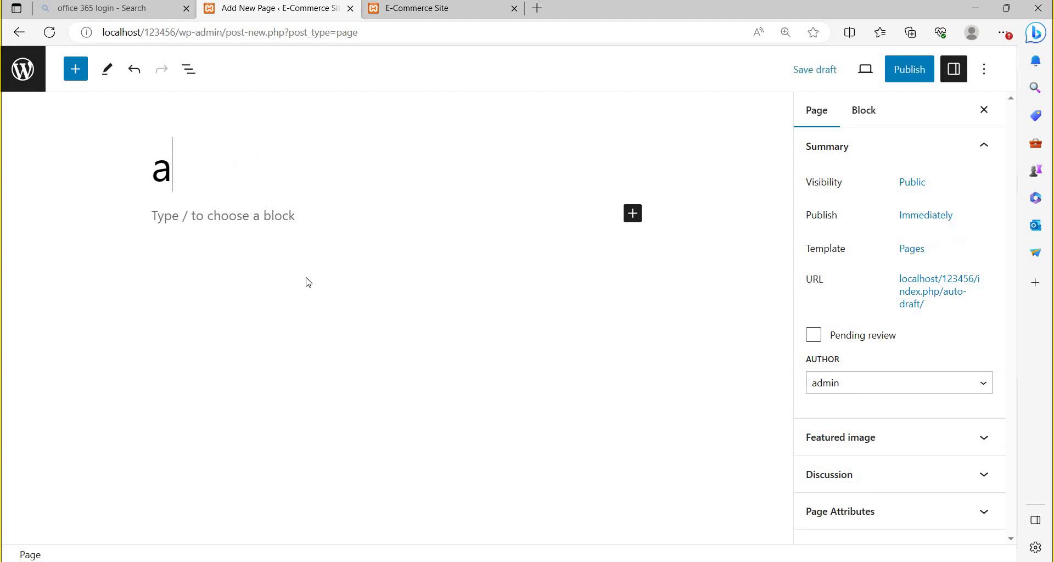
{"action": "key", "text": "BackSpace"}
{"action": "type", "text": "About us"}
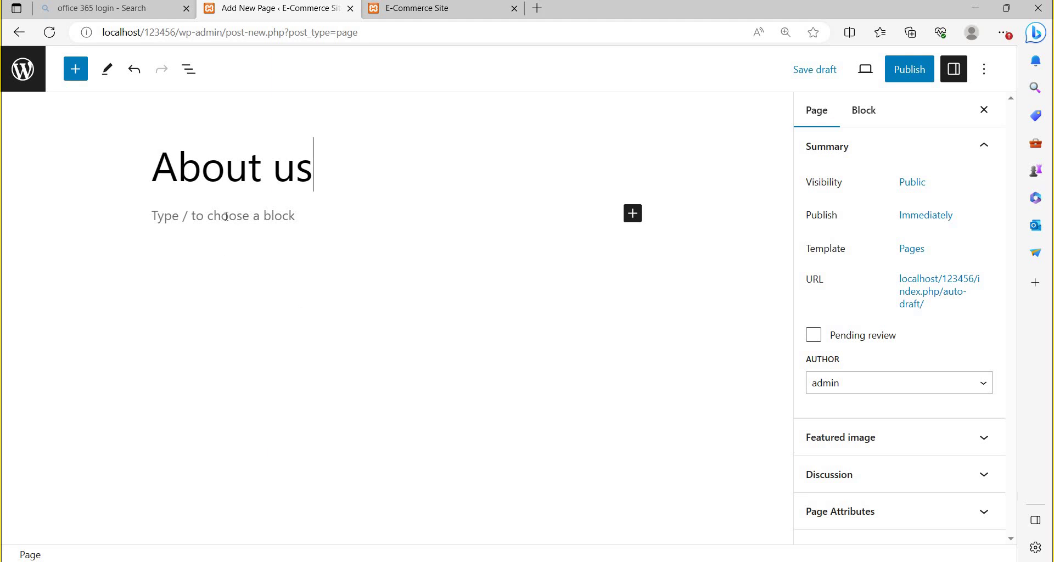
{"action": "left_click", "coordinate": [273, 303]}
{"action": "key", "text": "ctrl+v"}
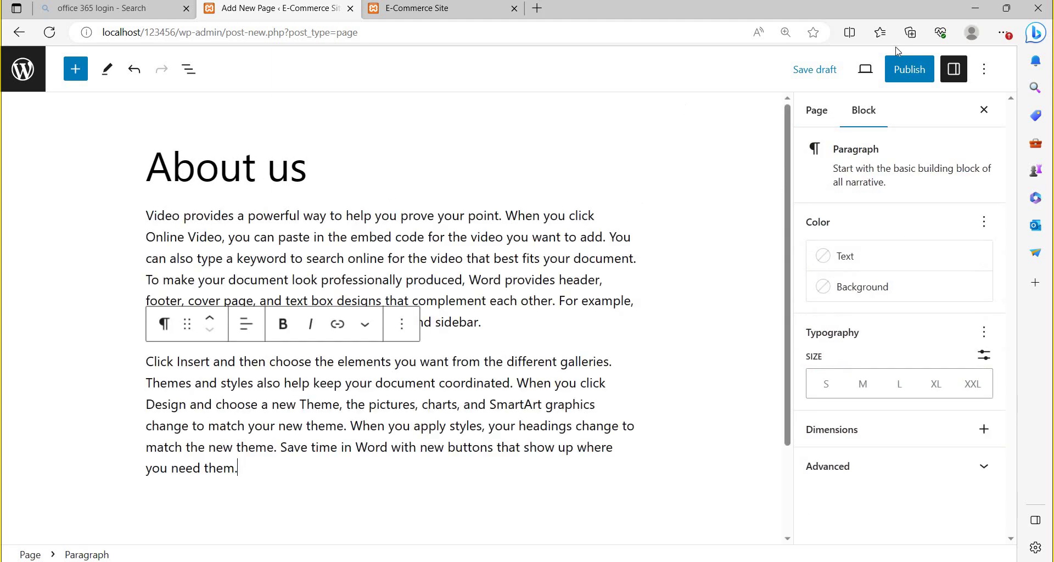
{"action": "left_click", "coordinate": [903, 72]}
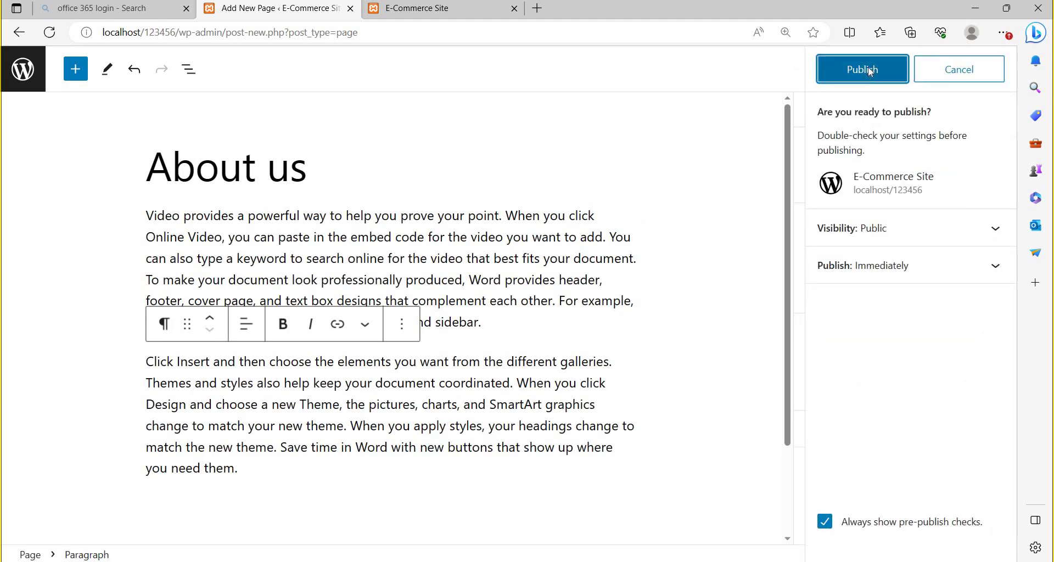
{"action": "left_click", "coordinate": [870, 73]}
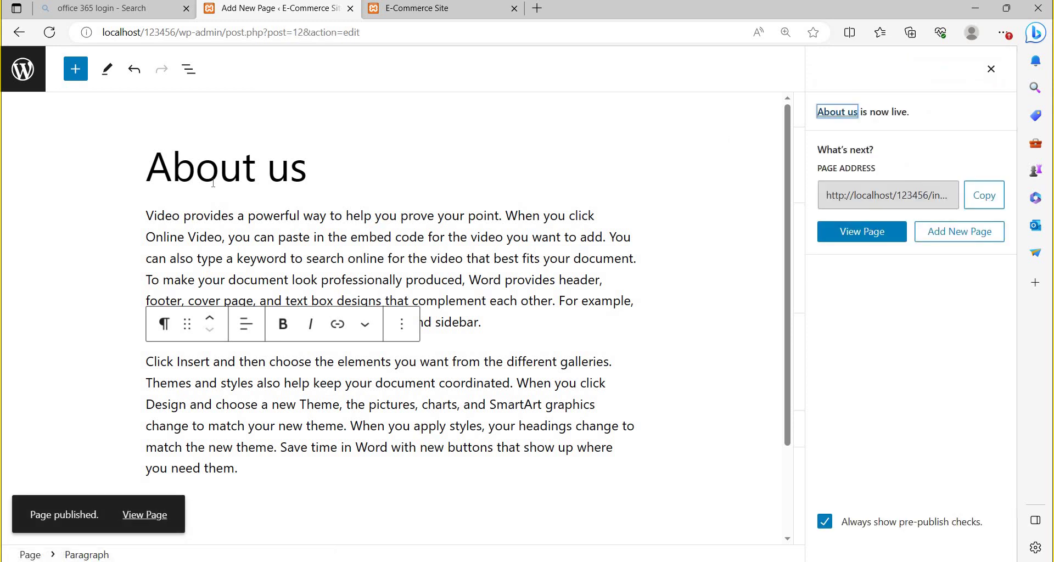
{"action": "left_click", "coordinate": [28, 74]}
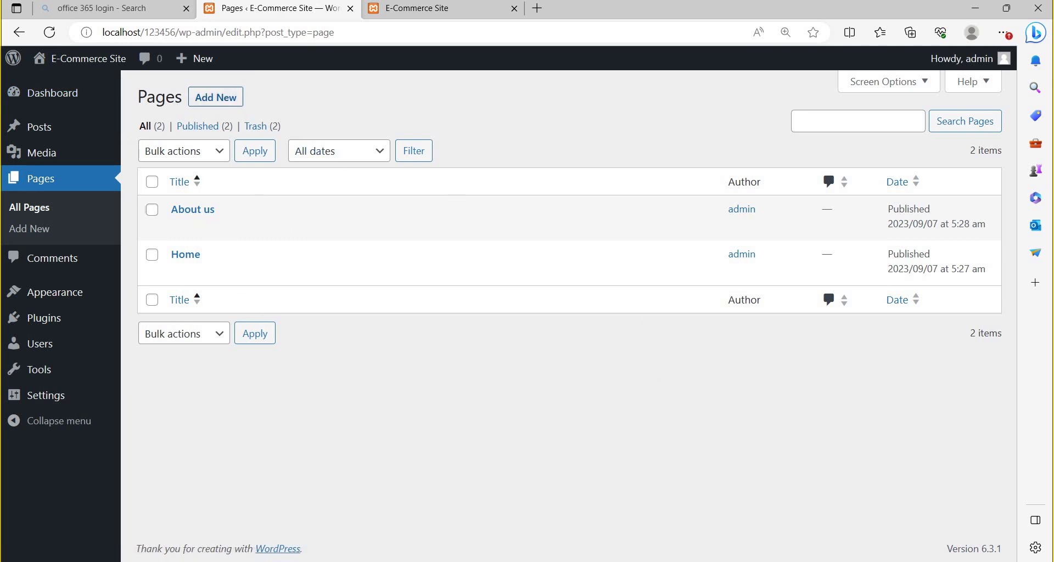
Create and publish a 'Product' page, then return to the Pages list.
{"action": "left_click", "coordinate": [211, 99]}
{"action": "type", "text": "Product"}
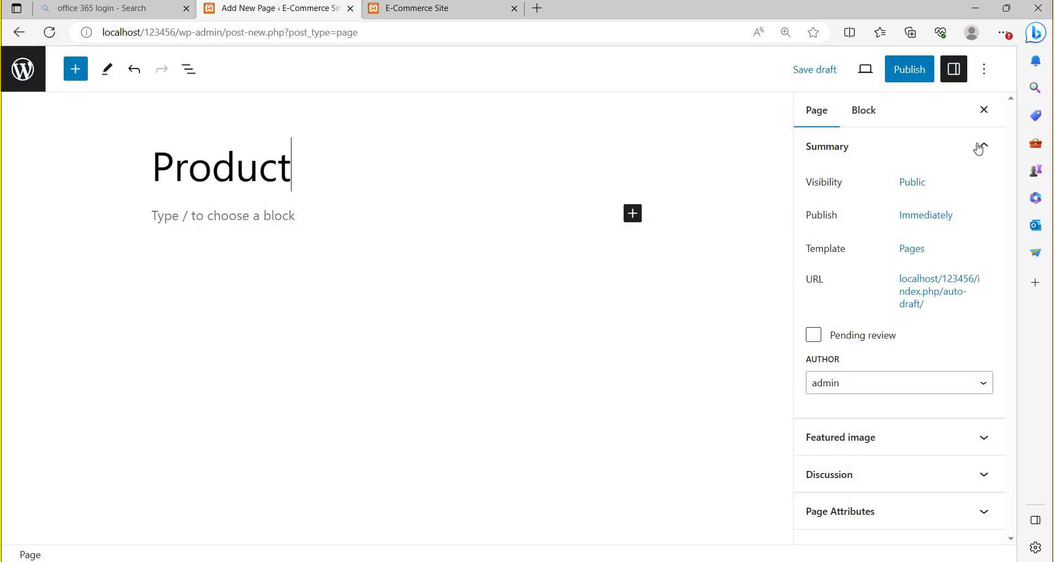
{"action": "key", "text": "Return"}
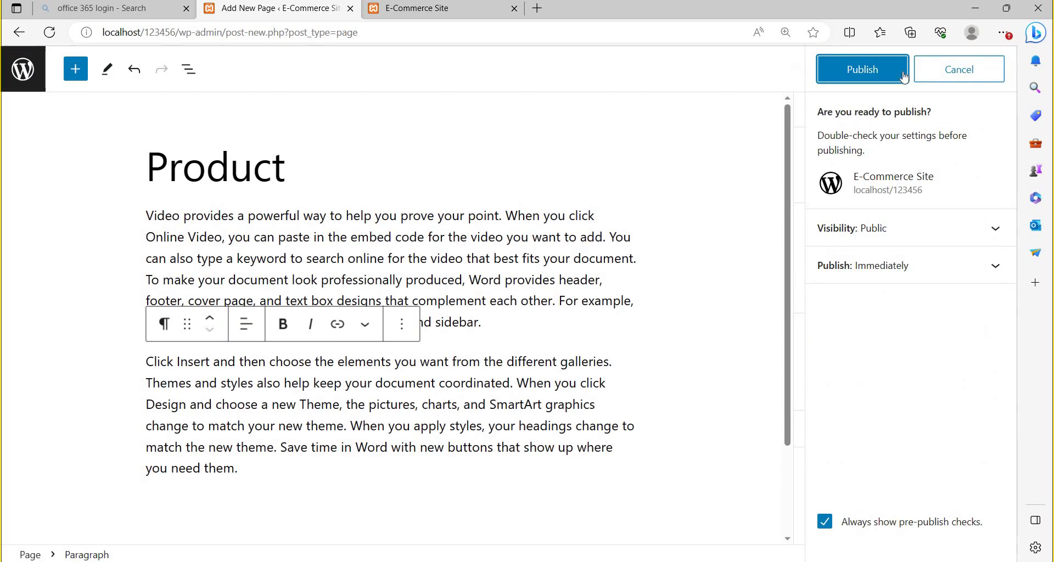
{"action": "left_click", "coordinate": [840, 69]}
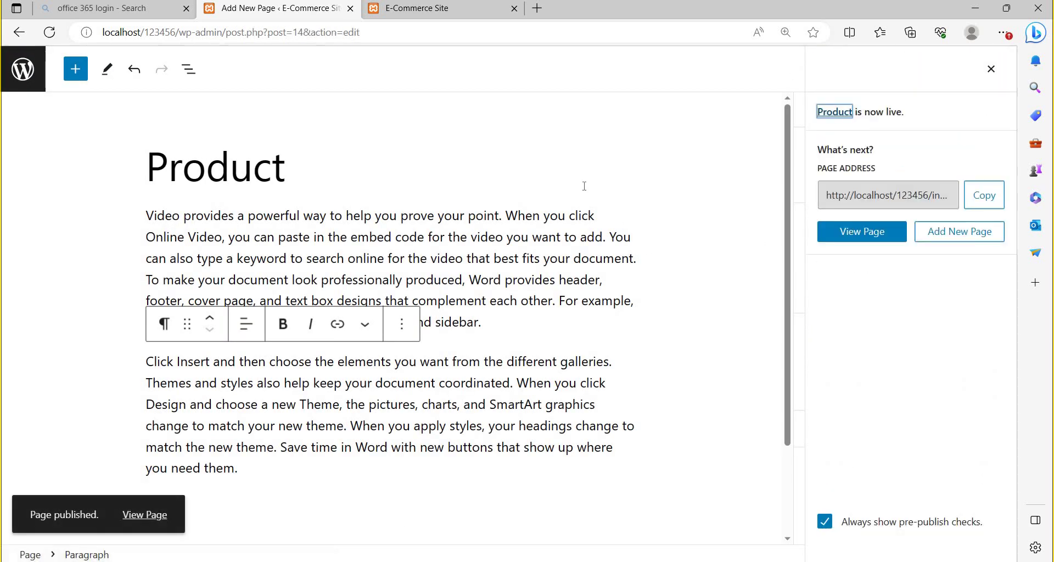
{"action": "left_click", "coordinate": [22, 82]}
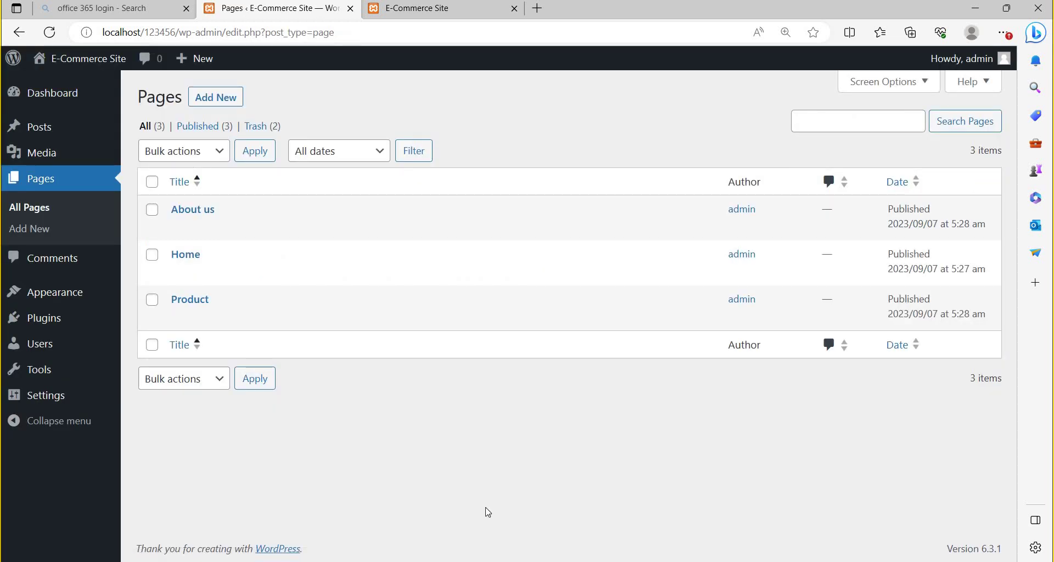
{"action": "left_click", "coordinate": [409, 10]}
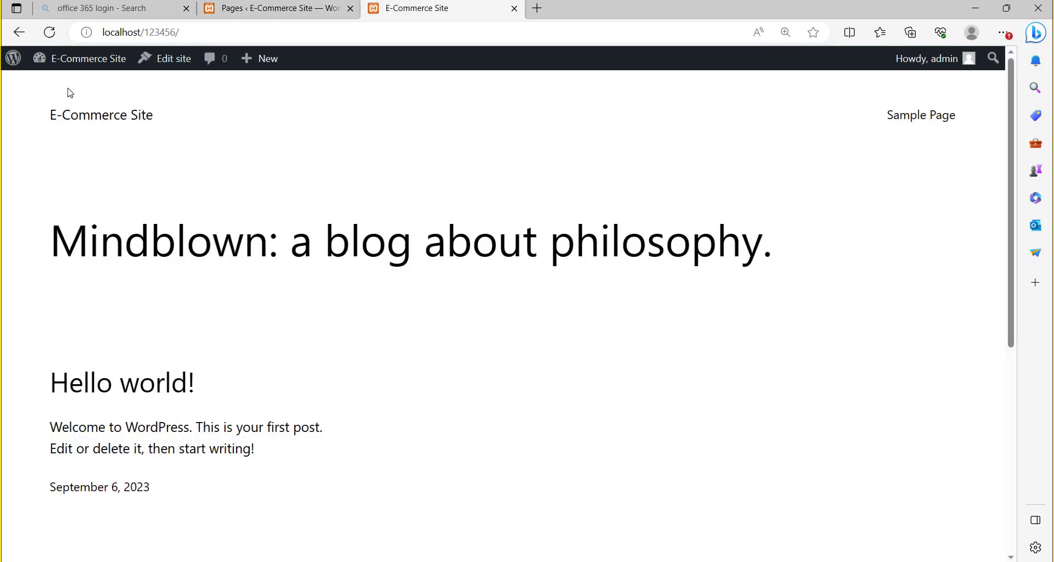
{"action": "left_click", "coordinate": [51, 31]}
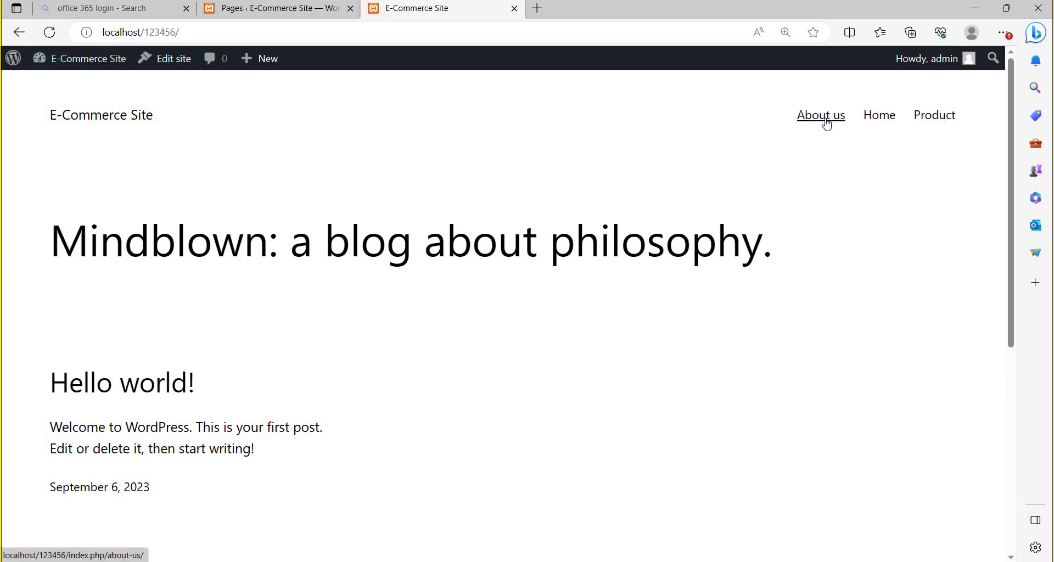
{"action": "left_click", "coordinate": [827, 123]}
{"action": "scroll", "coordinate": [542, 202], "scroll_direction": "down", "scroll_amount": 4}
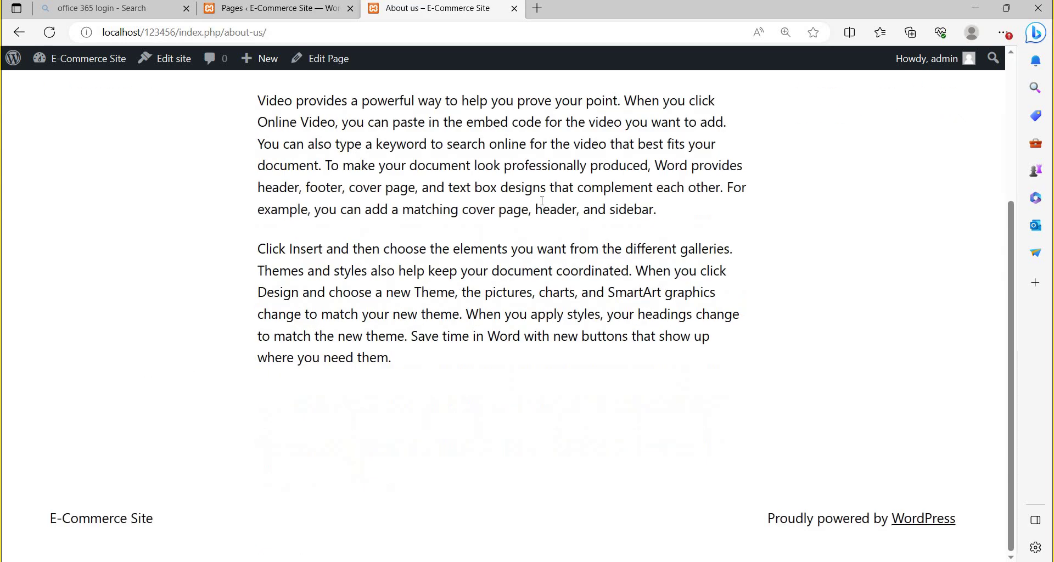
{"action": "scroll", "coordinate": [542, 201], "scroll_direction": "up", "scroll_amount": 5}
{"action": "key", "text": "alt+Left"}
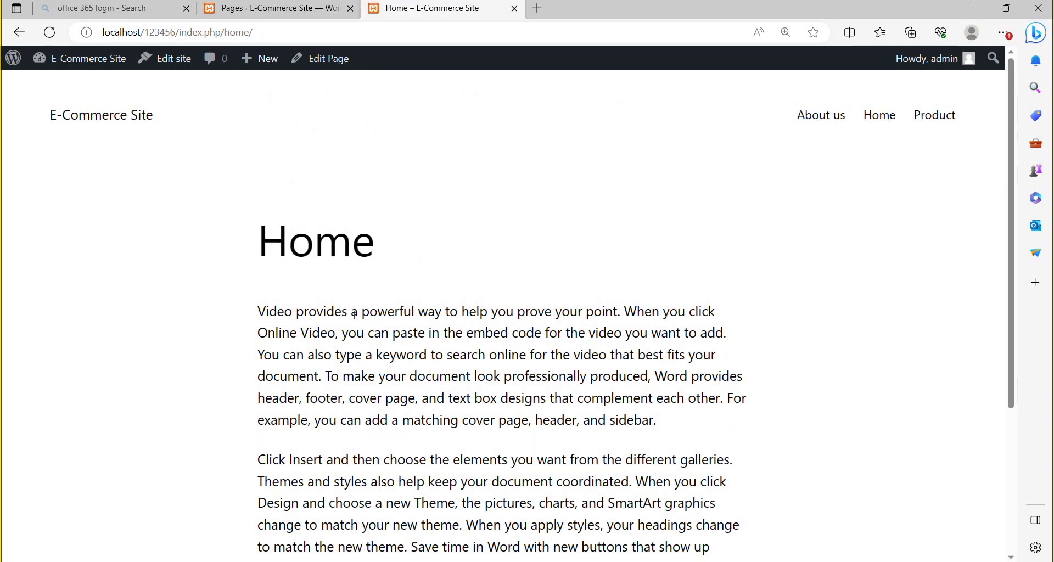
{"action": "left_click", "coordinate": [952, 116]}
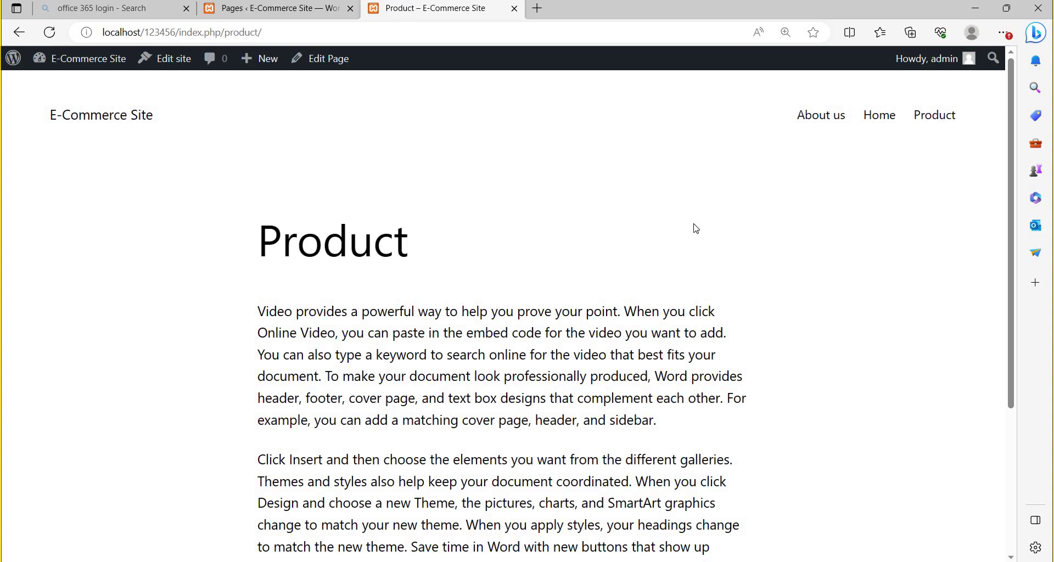
{"action": "scroll", "coordinate": [408, 326], "scroll_direction": "down", "scroll_amount": 4}
{"action": "scroll", "coordinate": [408, 326], "scroll_direction": "up", "scroll_amount": 4}
{"action": "left_click", "coordinate": [273, 8]}
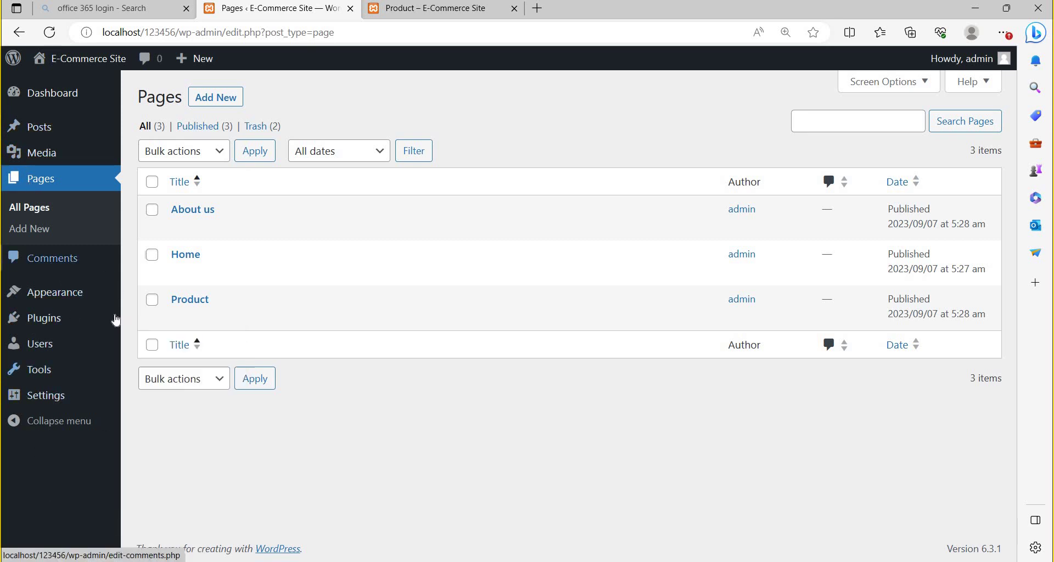
Activate the Twenty Twenty-One theme under Appearance > Themes.
{"action": "left_click", "coordinate": [49, 297]}
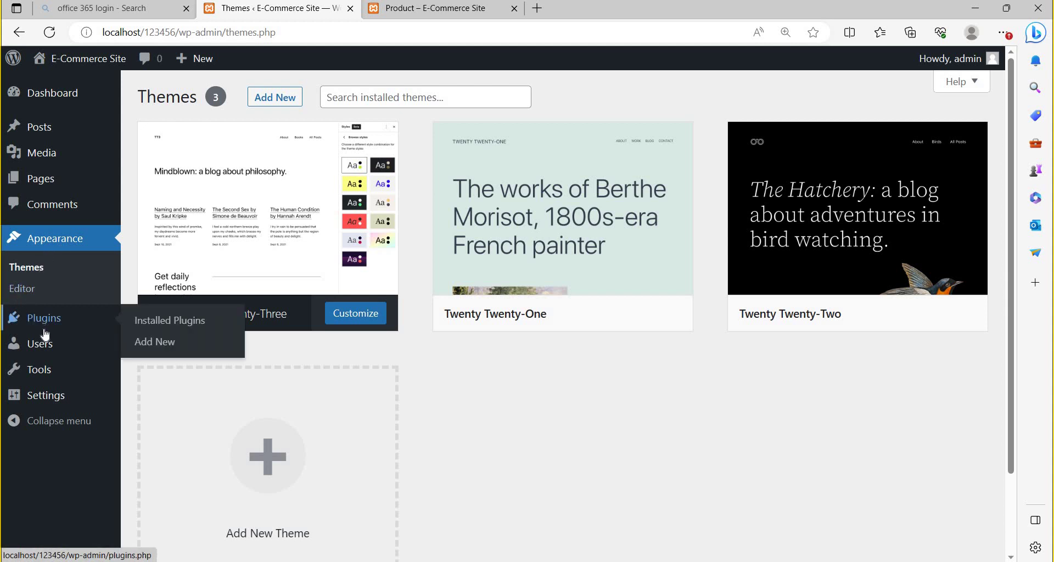
{"action": "mouse_move", "coordinate": [46, 399]}
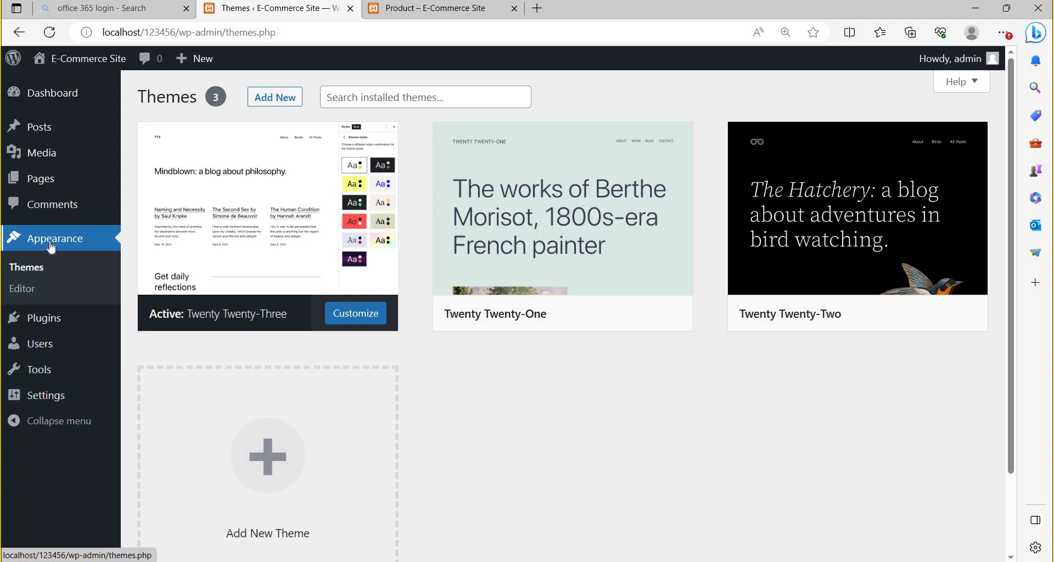
{"action": "left_click", "coordinate": [29, 271]}
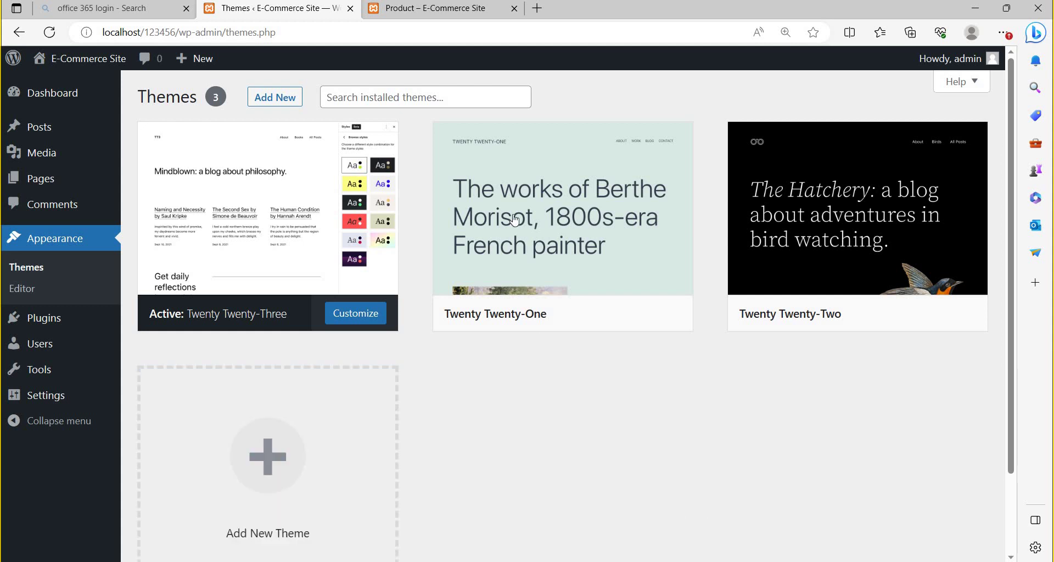
{"action": "mouse_move", "coordinate": [541, 226]}
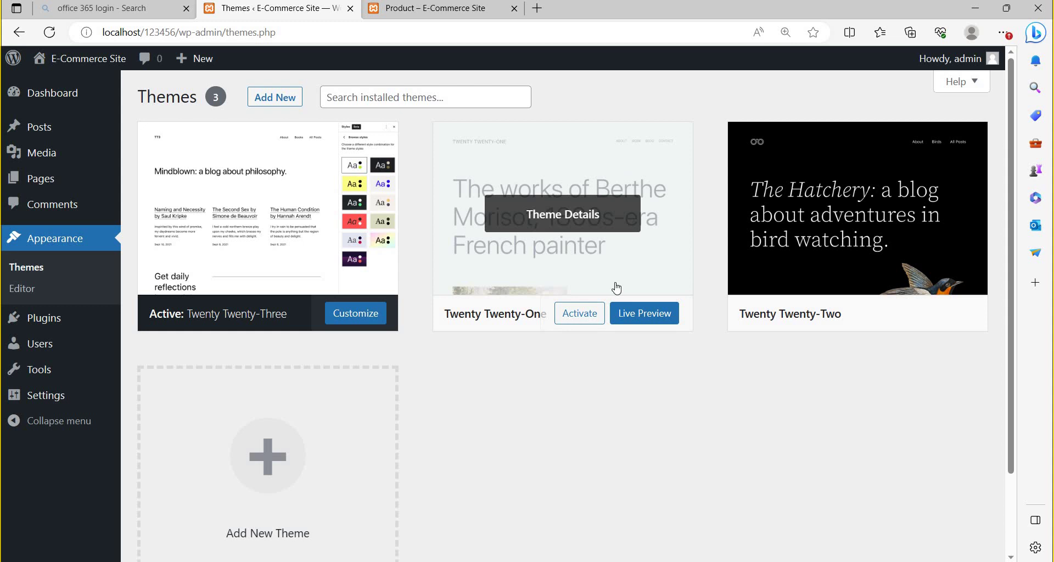
{"action": "left_click", "coordinate": [580, 314]}
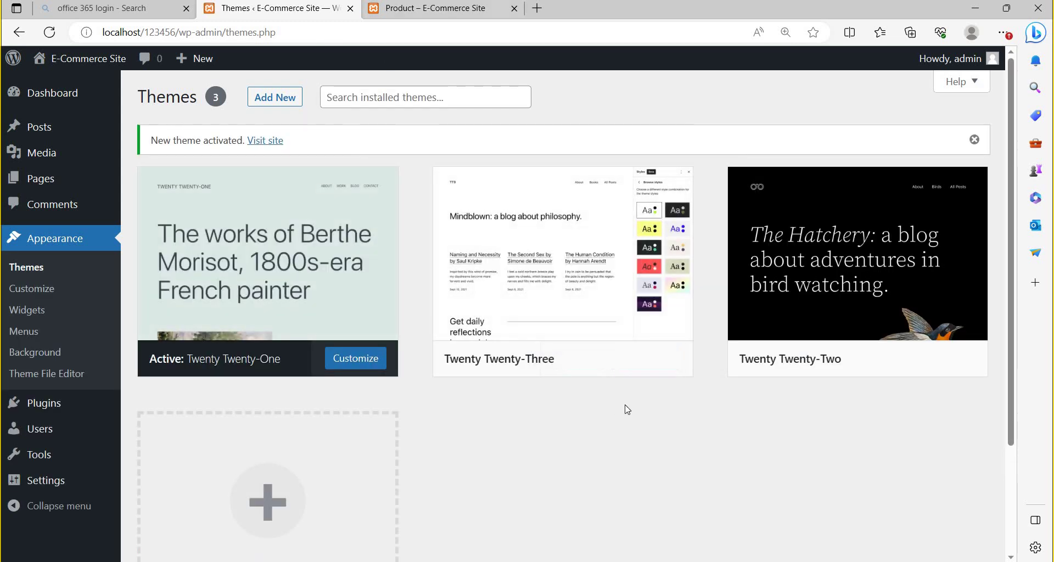
{"action": "mouse_move", "coordinate": [227, 324]}
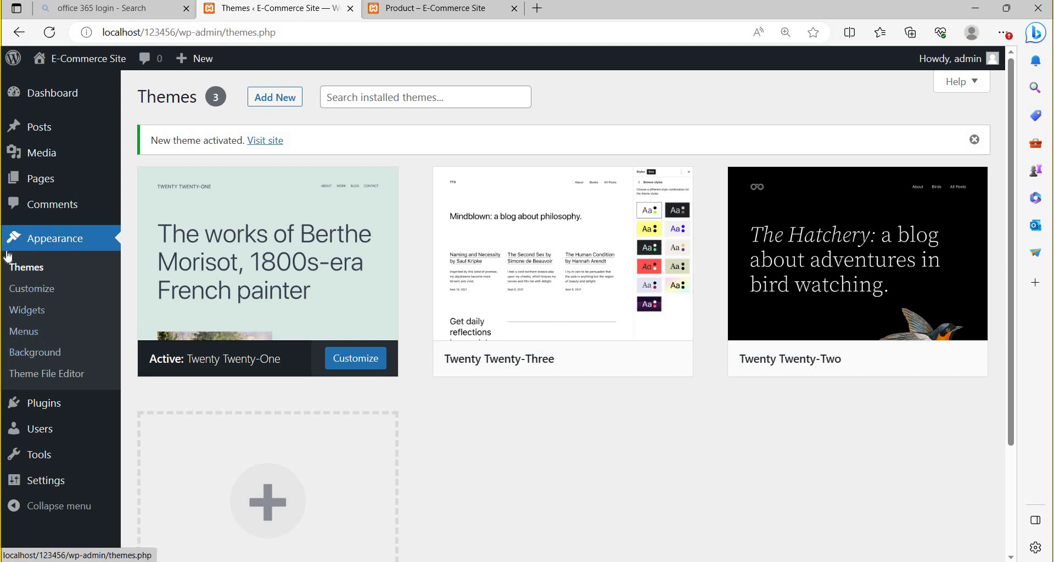
Create 'Main menu' with auto-add pages and the Primary and Secondary locations.
{"action": "left_click", "coordinate": [24, 332]}
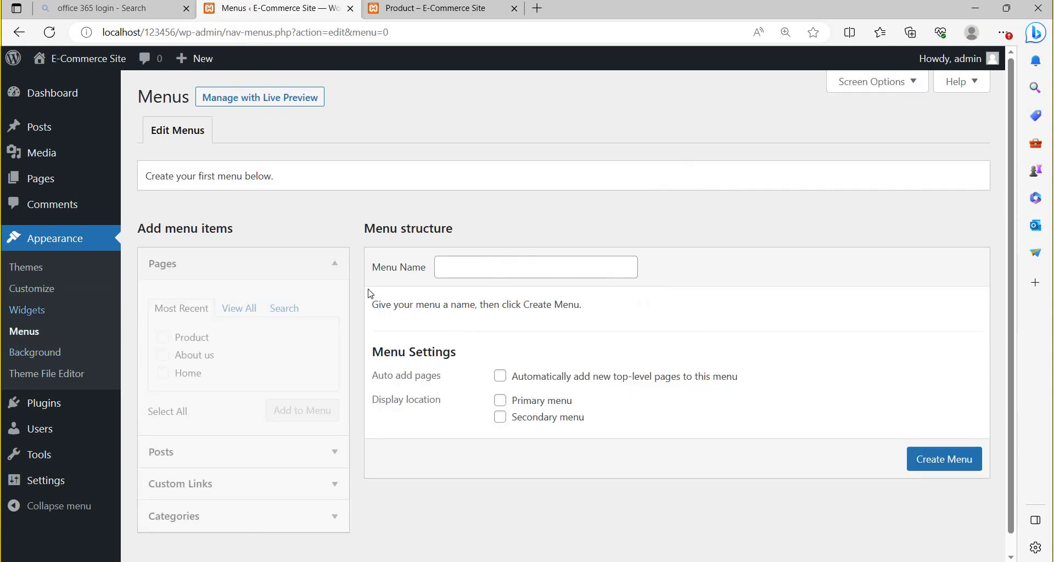
{"action": "left_click", "coordinate": [464, 265]}
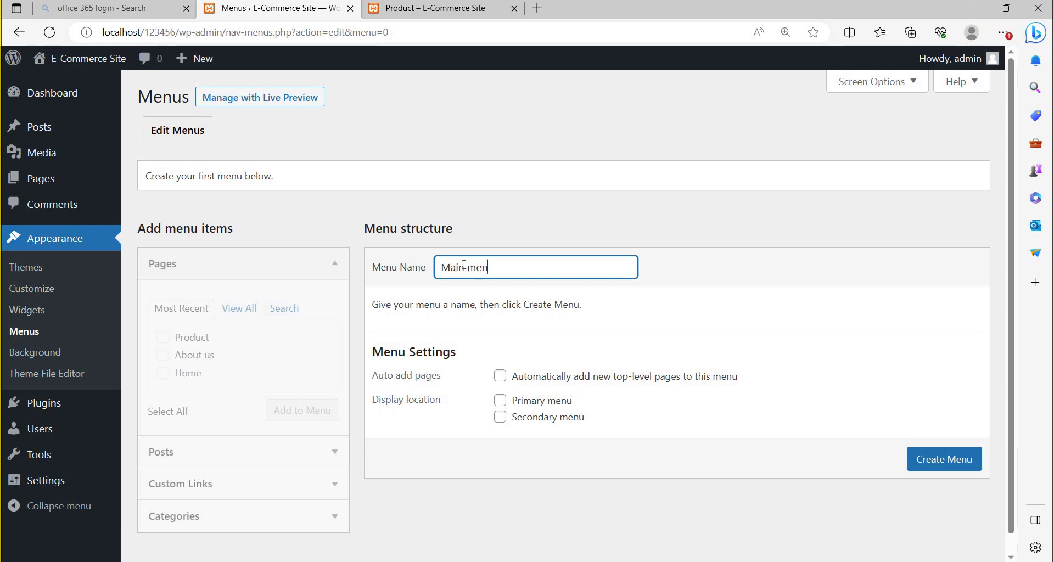
{"action": "scroll", "coordinate": [639, 378], "scroll_direction": "down", "scroll_amount": 1}
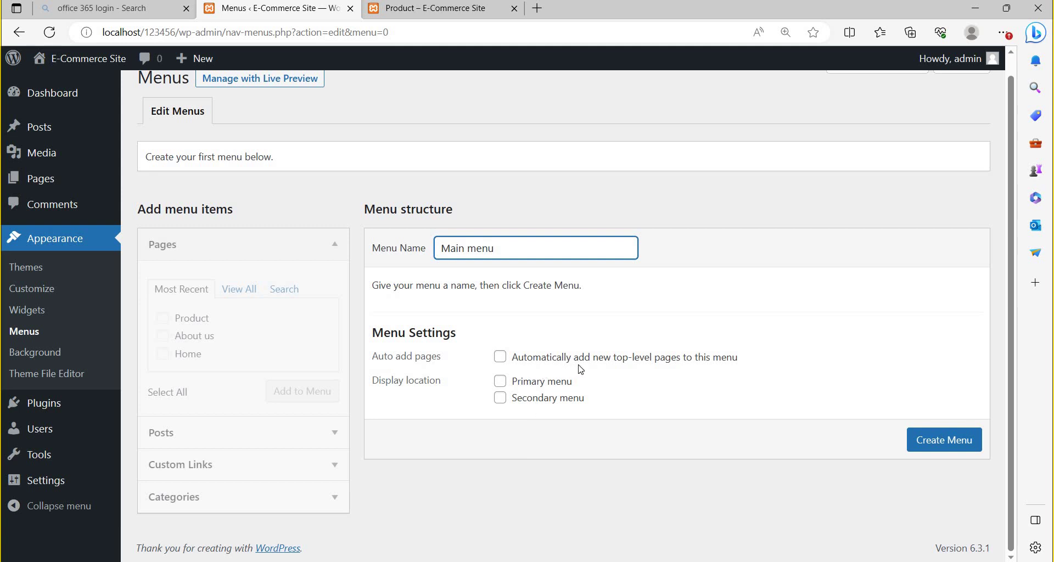
{"action": "left_click", "coordinate": [499, 357]}
{"action": "left_click", "coordinate": [501, 383]}
{"action": "left_click", "coordinate": [500, 398]}
{"action": "left_click", "coordinate": [944, 446]}
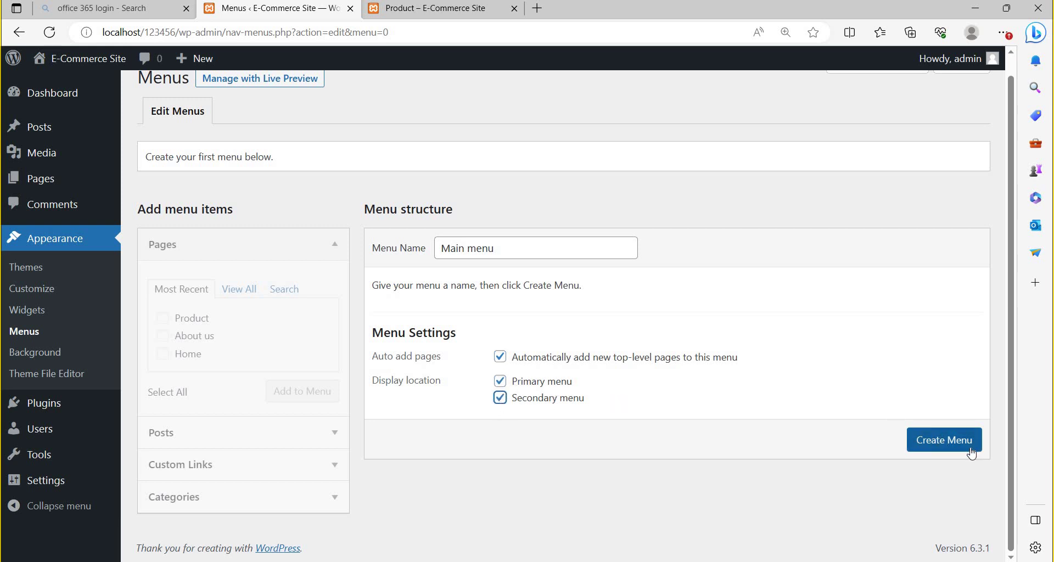
{"action": "left_click", "coordinate": [951, 447]}
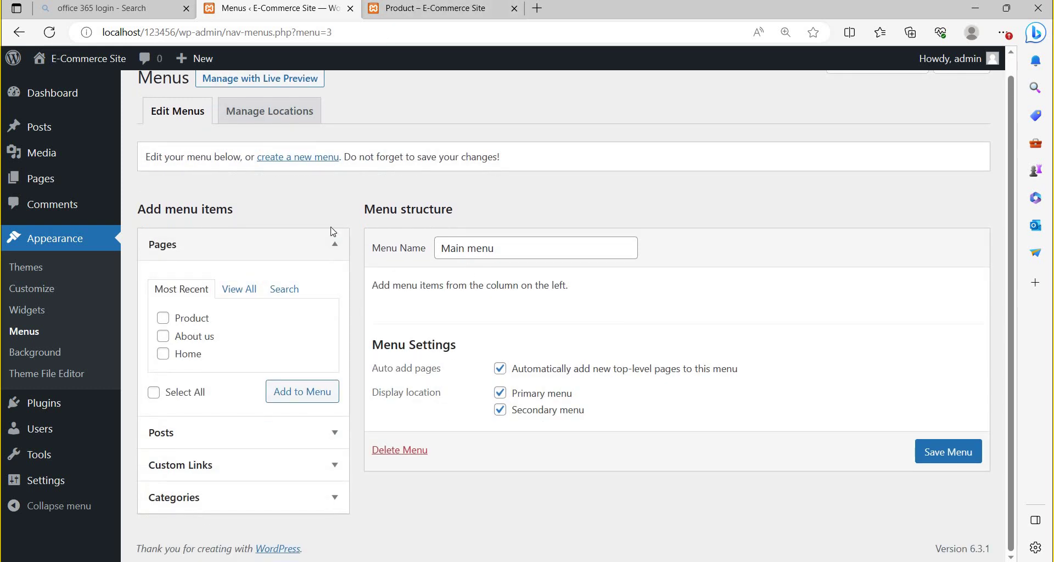
Add the Product, About us and Home pages to Main menu and save it.
{"action": "left_click", "coordinate": [164, 318]}
{"action": "left_click", "coordinate": [163, 336]}
{"action": "left_click", "coordinate": [163, 356]}
{"action": "left_click", "coordinate": [301, 399]}
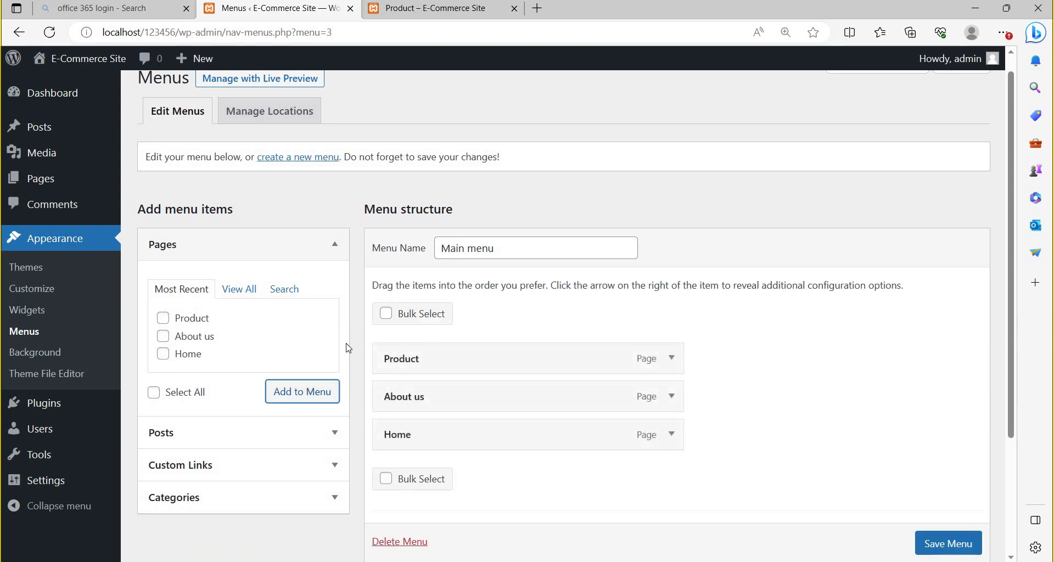
{"action": "left_click", "coordinate": [433, 7]}
{"action": "left_click", "coordinate": [274, 8]}
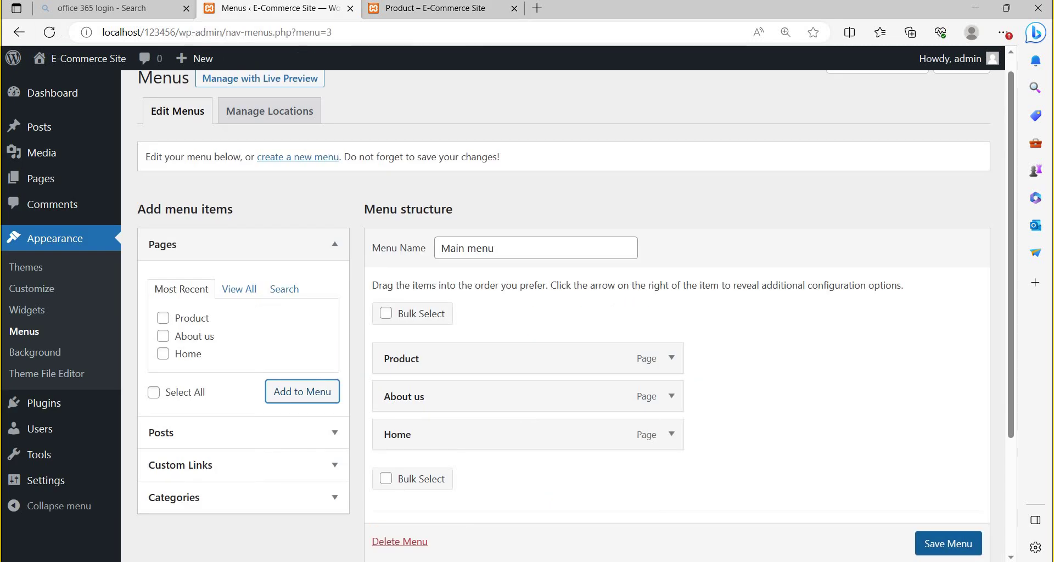
{"action": "scroll", "coordinate": [946, 543], "scroll_direction": "down", "scroll_amount": 1}
{"action": "left_click", "coordinate": [948, 545]}
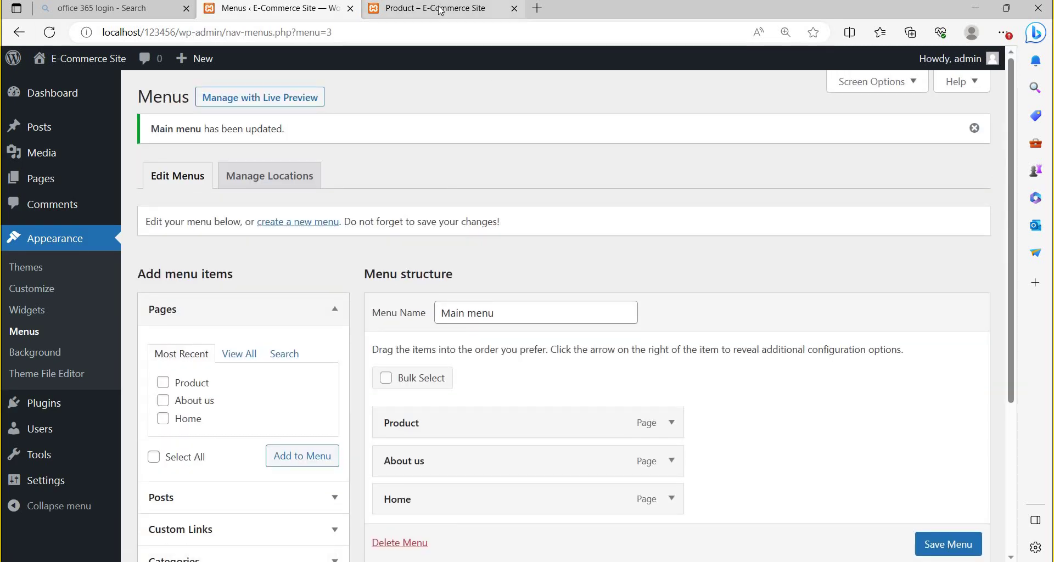
Reload the Product page to check the Product, About us, Home menu, then return to the menu editor.
{"action": "left_click", "coordinate": [441, 9]}
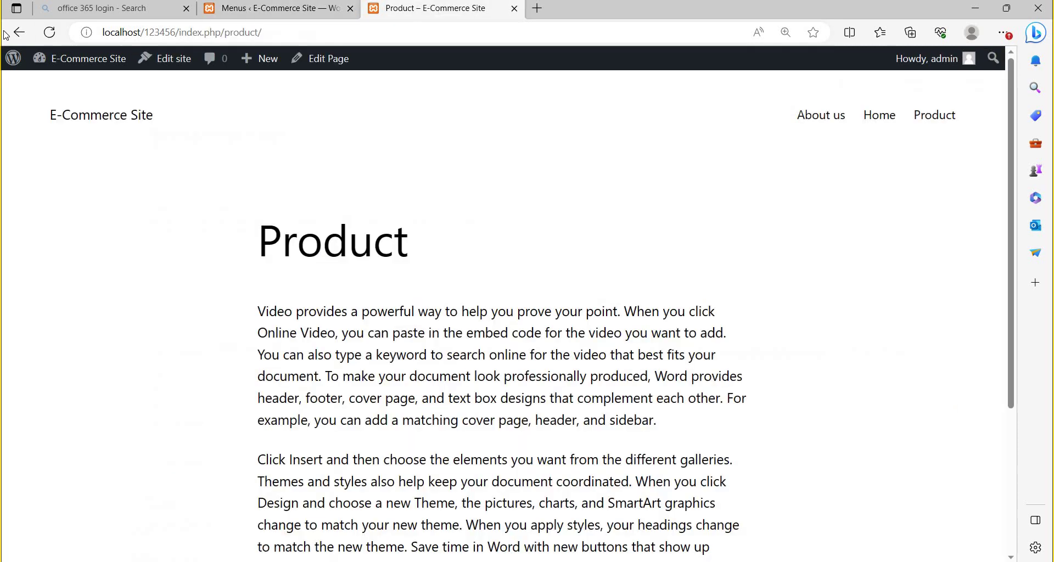
{"action": "left_click", "coordinate": [49, 32]}
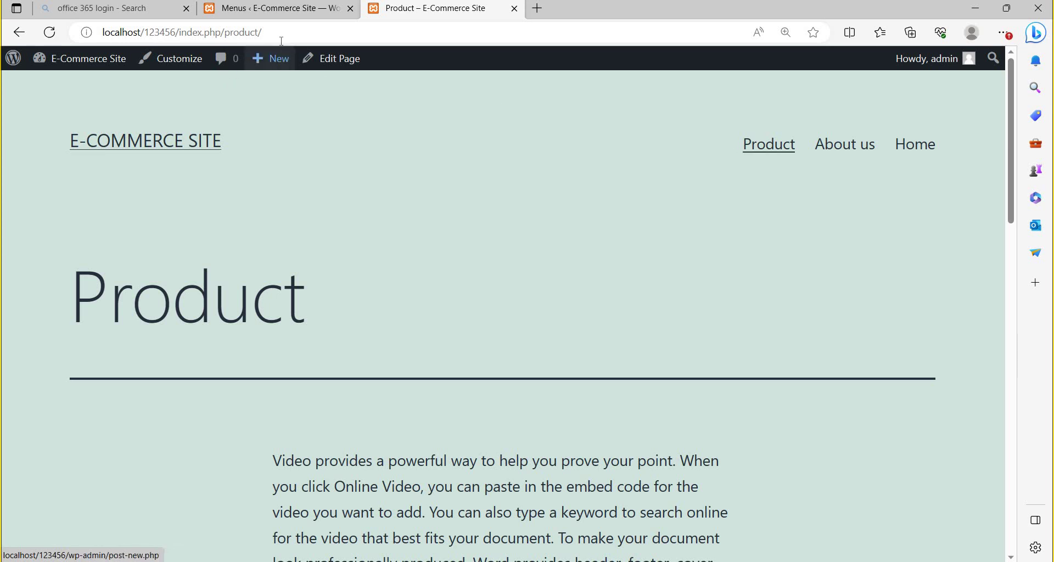
{"action": "left_click", "coordinate": [272, 8]}
{"action": "scroll", "coordinate": [604, 373], "scroll_direction": "down", "scroll_amount": 1}
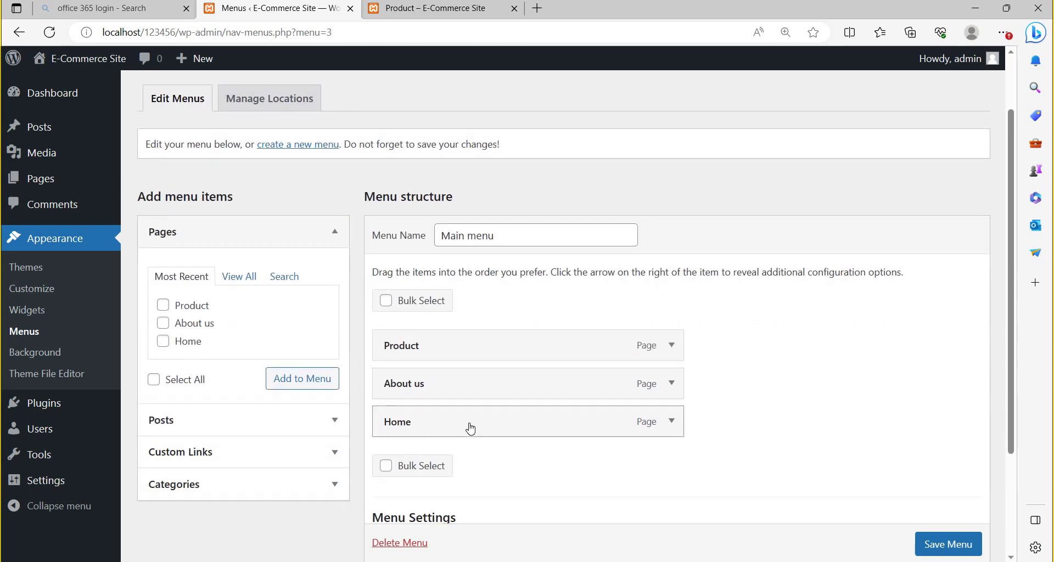
Move Home to the top of the Main menu, save it, and reload the Product page to verify.
{"action": "left_click_drag", "start_coordinate": [470, 424], "coordinate": [469, 345]}
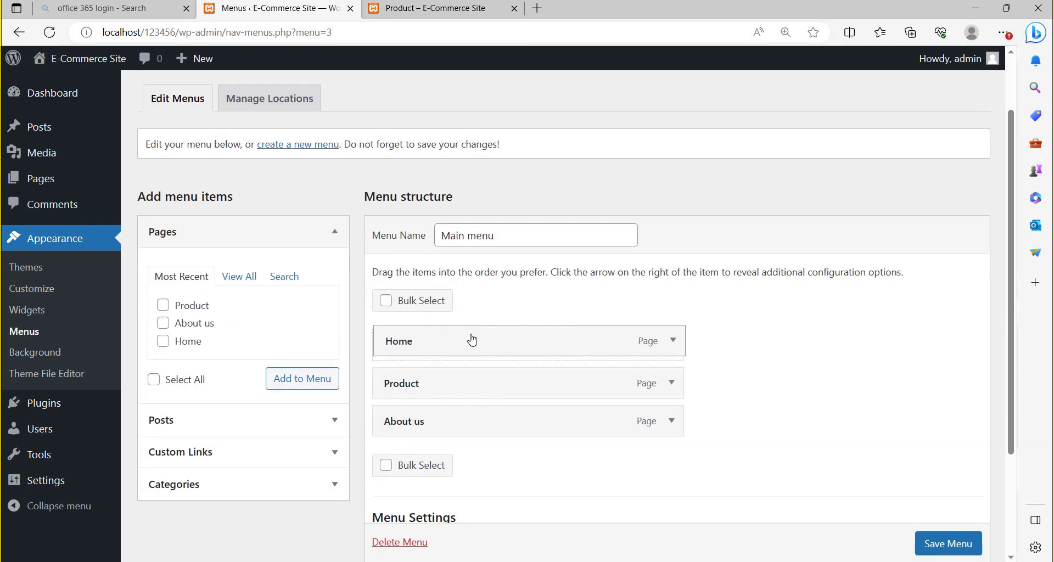
{"action": "scroll", "coordinate": [933, 540], "scroll_direction": "down", "scroll_amount": 1}
{"action": "left_click", "coordinate": [948, 544]}
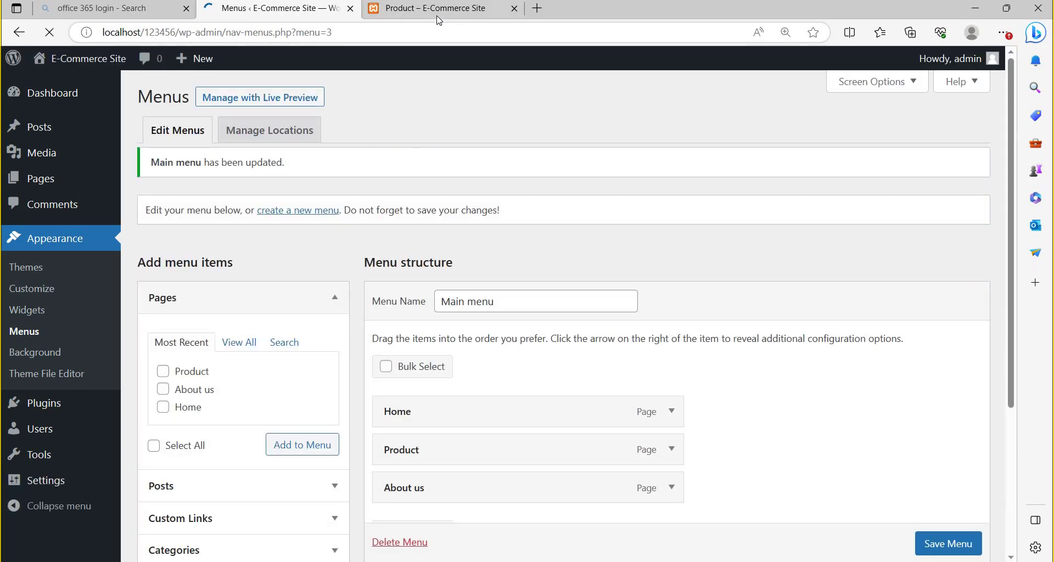
{"action": "left_click", "coordinate": [439, 16]}
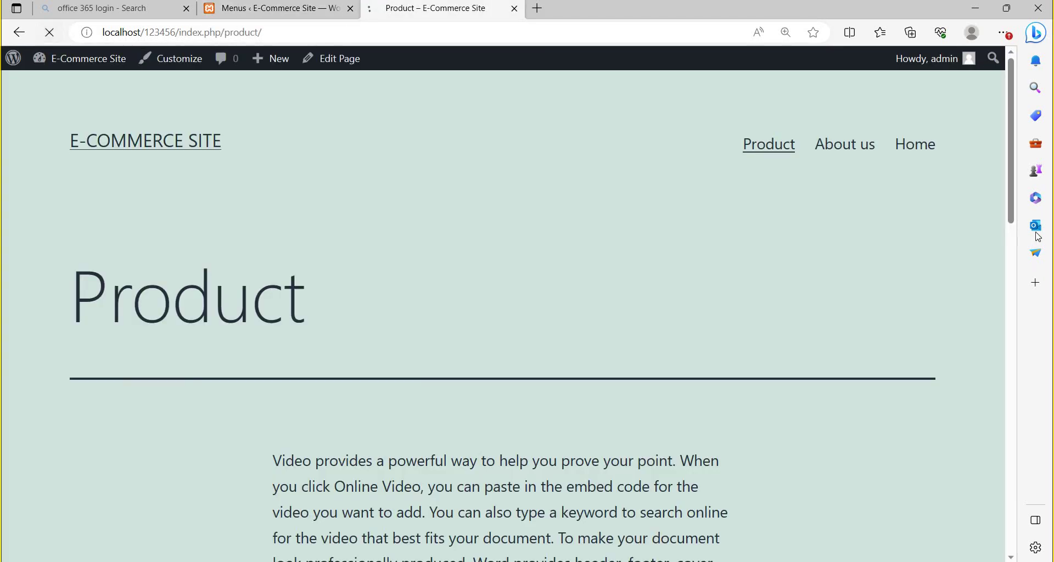
{"action": "left_click", "coordinate": [763, 159]}
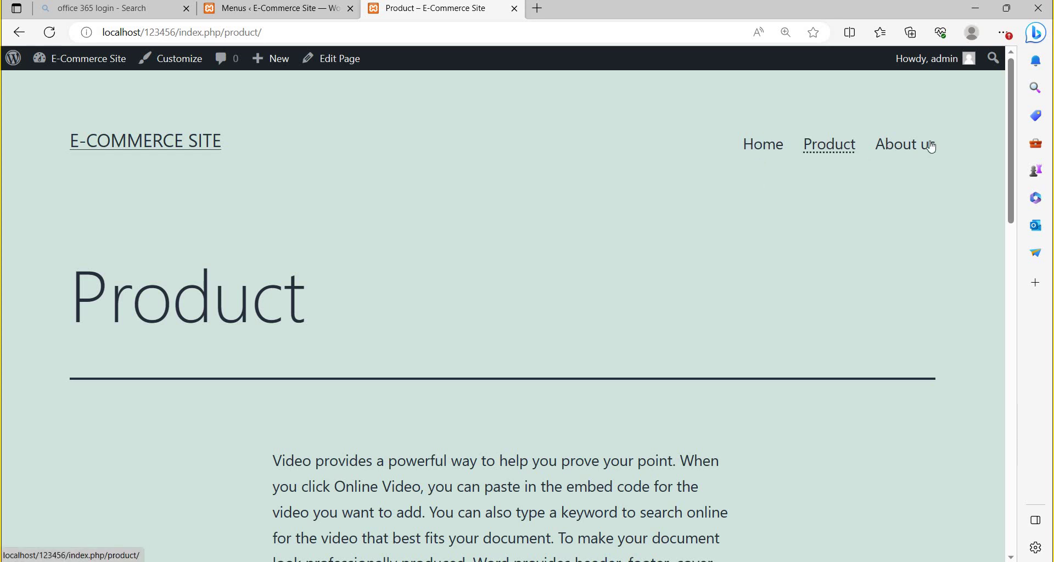
Move About us above Product, indent it under Home as a sub item, and save the menu.
{"action": "left_click", "coordinate": [279, 9]}
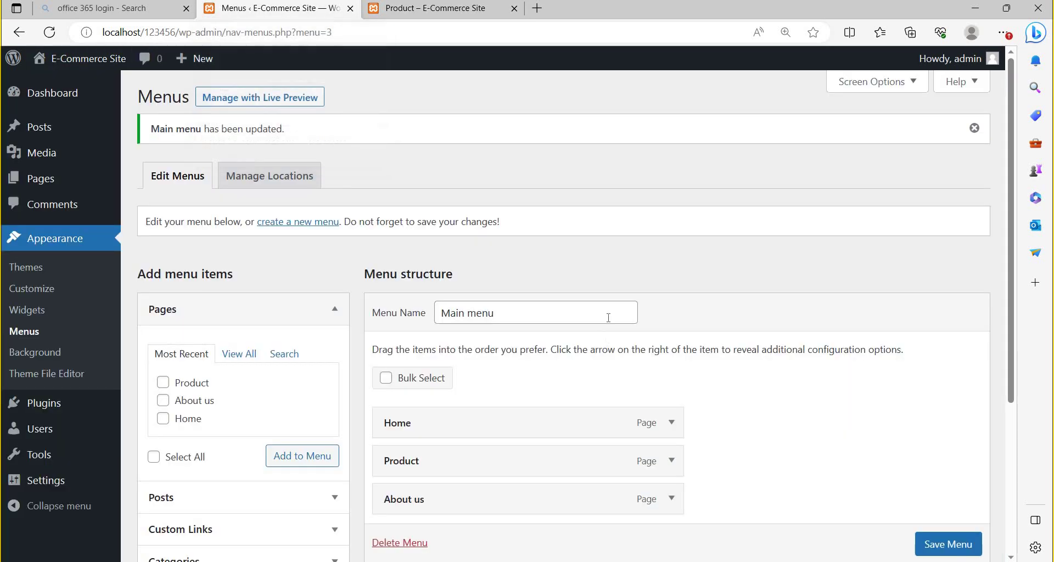
{"action": "scroll", "coordinate": [607, 340], "scroll_direction": "down", "scroll_amount": 4}
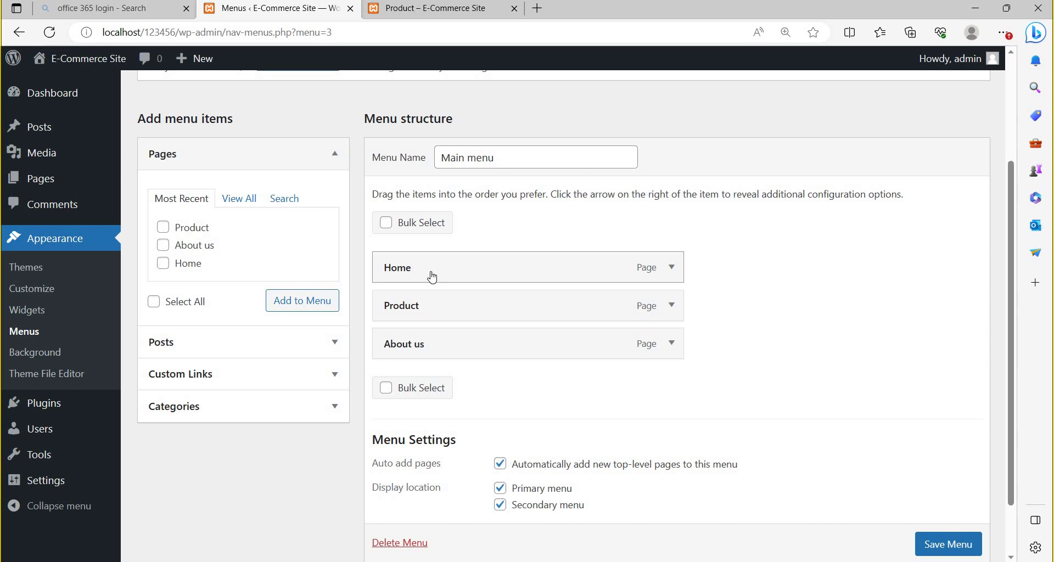
{"action": "left_click_drag", "start_coordinate": [471, 349], "coordinate": [470, 305]}
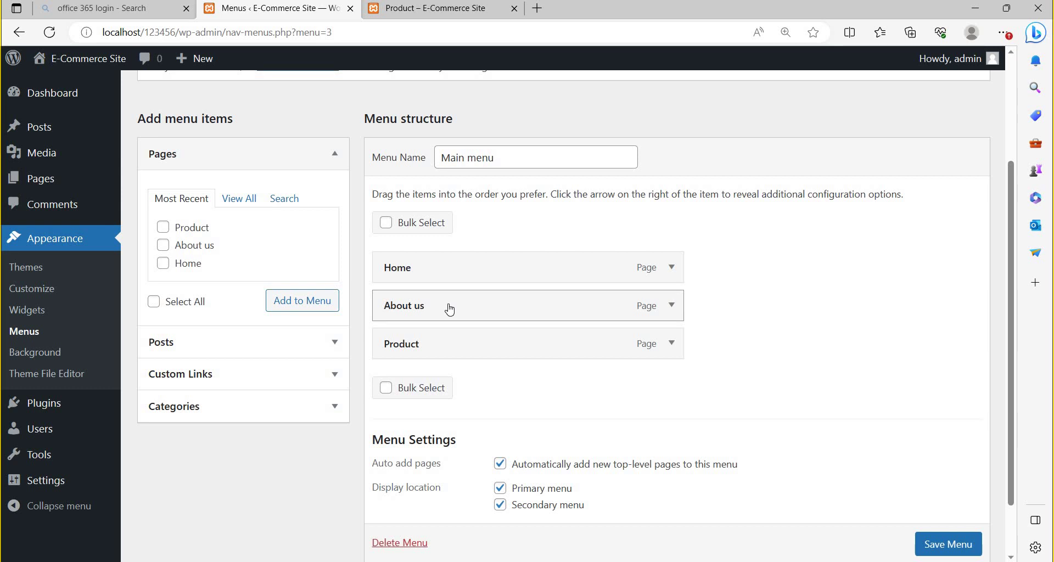
{"action": "left_click_drag", "start_coordinate": [450, 309], "coordinate": [481, 307]}
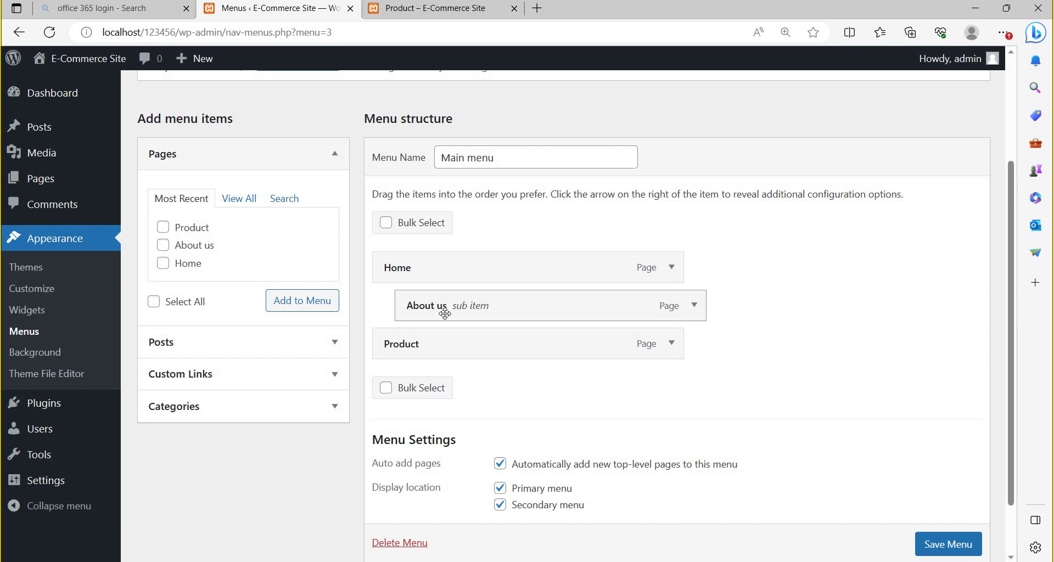
{"action": "left_click", "coordinate": [940, 552]}
Reload the Product page and reveal the About us dropdown under Home.
{"action": "scroll", "coordinate": [942, 548], "scroll_direction": "down", "scroll_amount": 1}
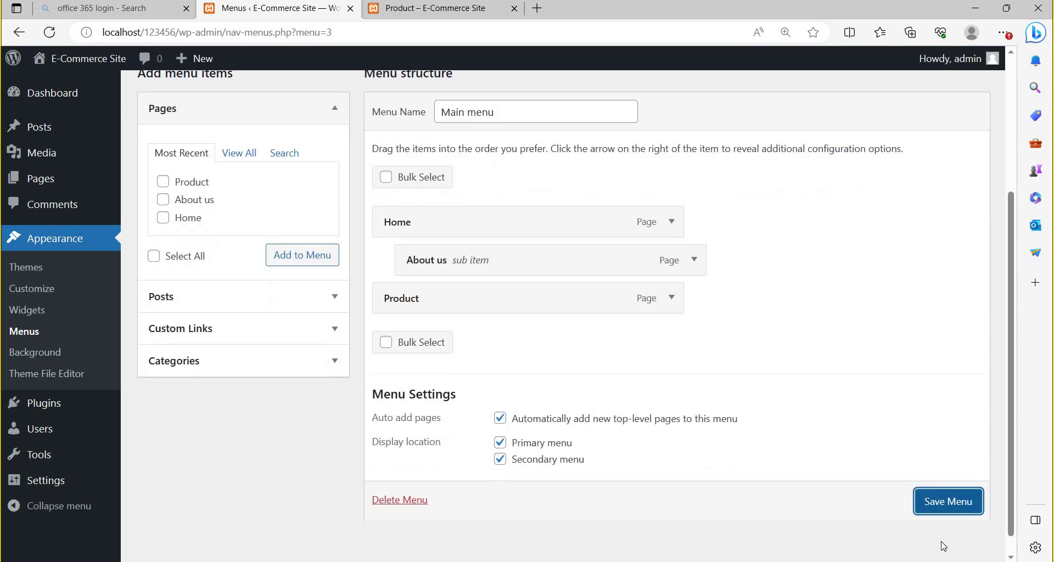
{"action": "left_click", "coordinate": [425, 8]}
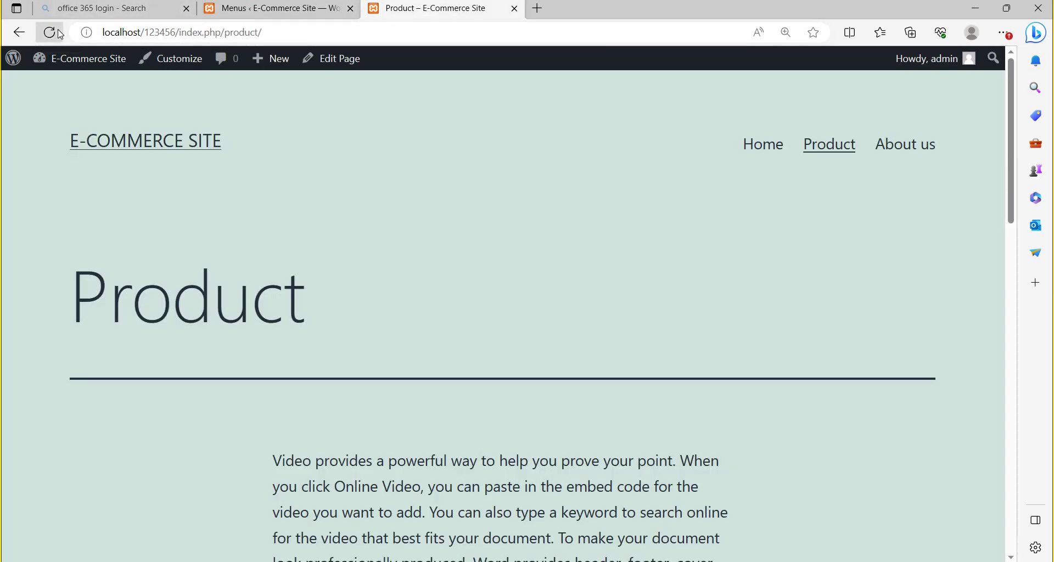
{"action": "left_click", "coordinate": [49, 32]}
{"action": "mouse_move", "coordinate": [842, 155]}
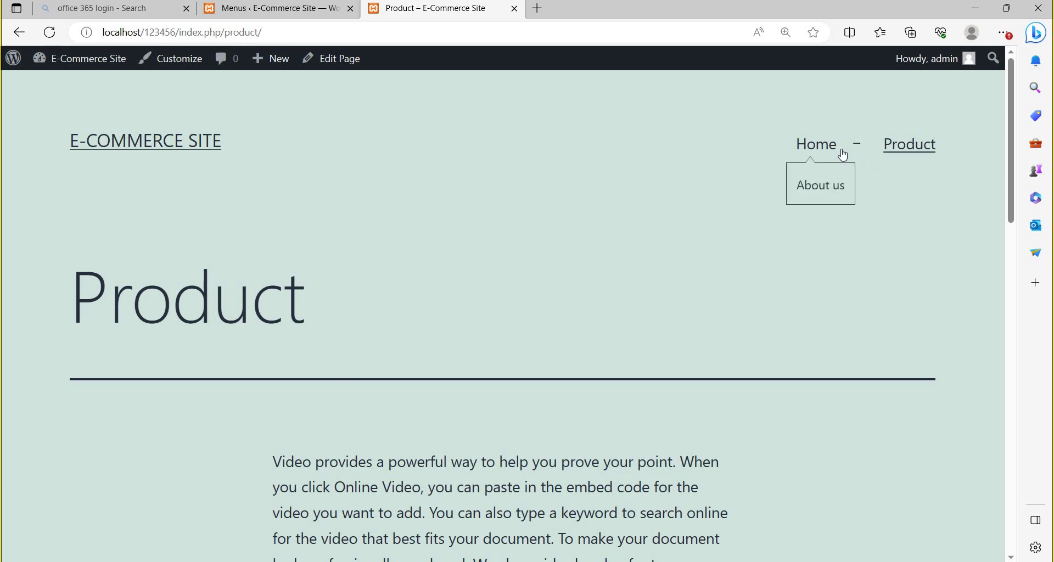